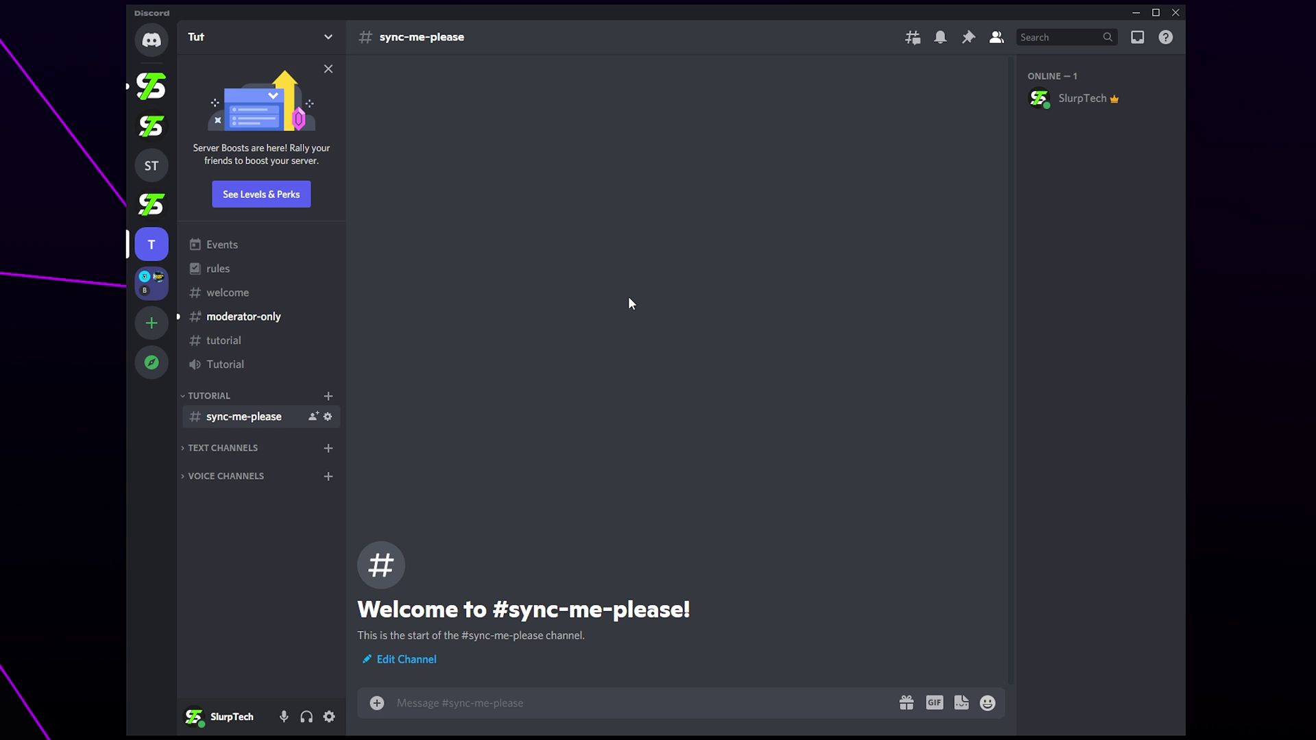
Create a server role named "Timeout" in the Tut server and give it the bright yellow role color.
left_click(205, 41)
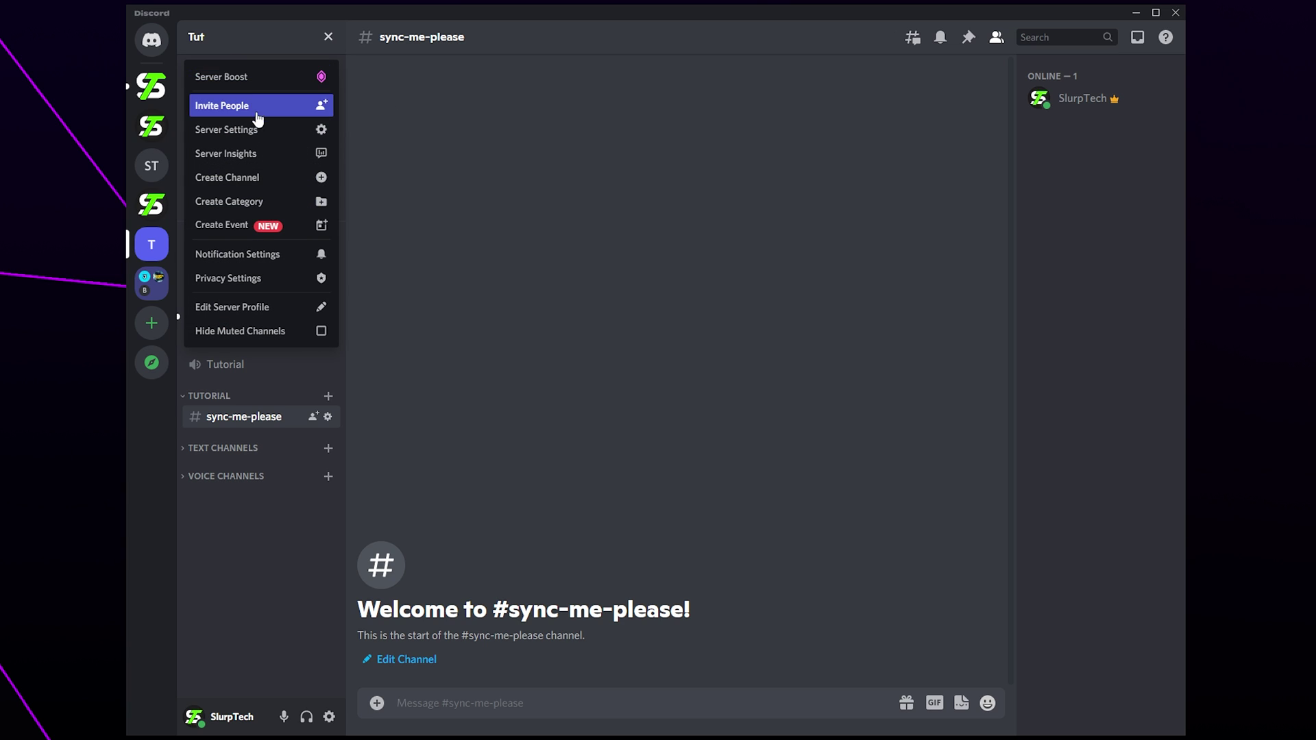
left_click(233, 134)
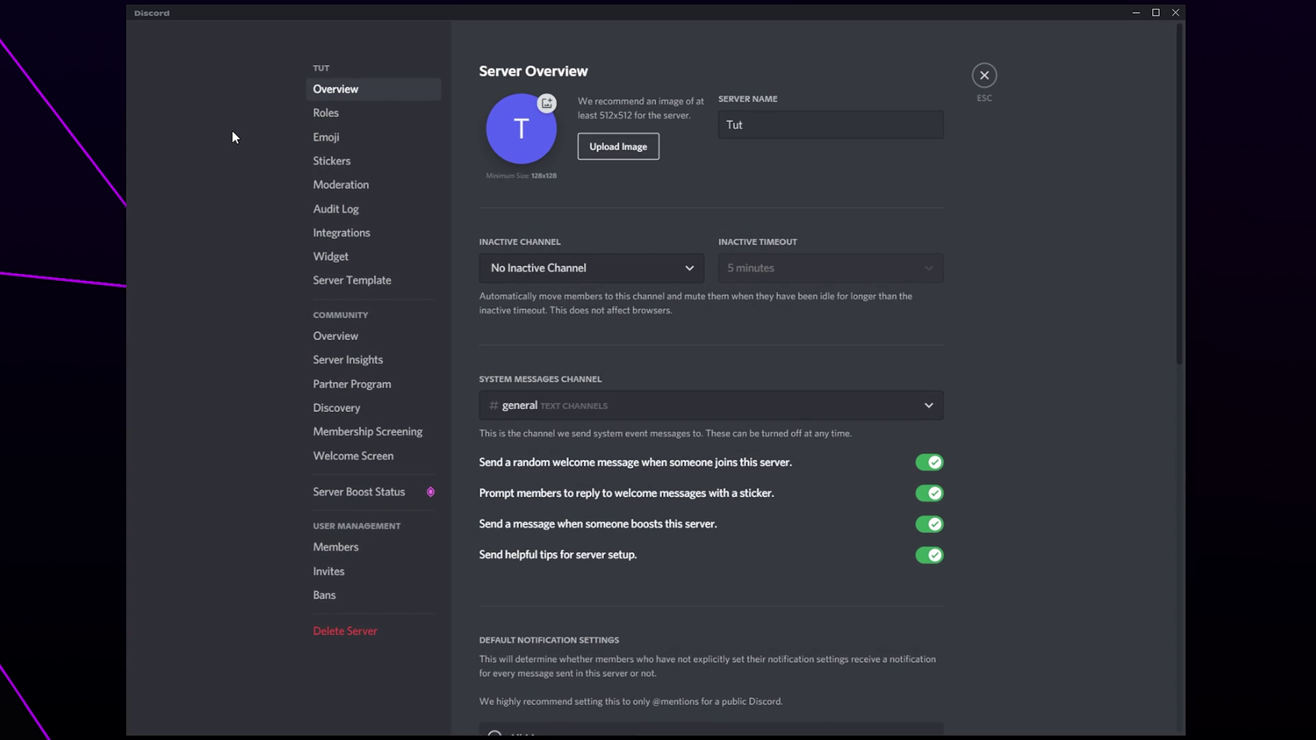
left_click(325, 116)
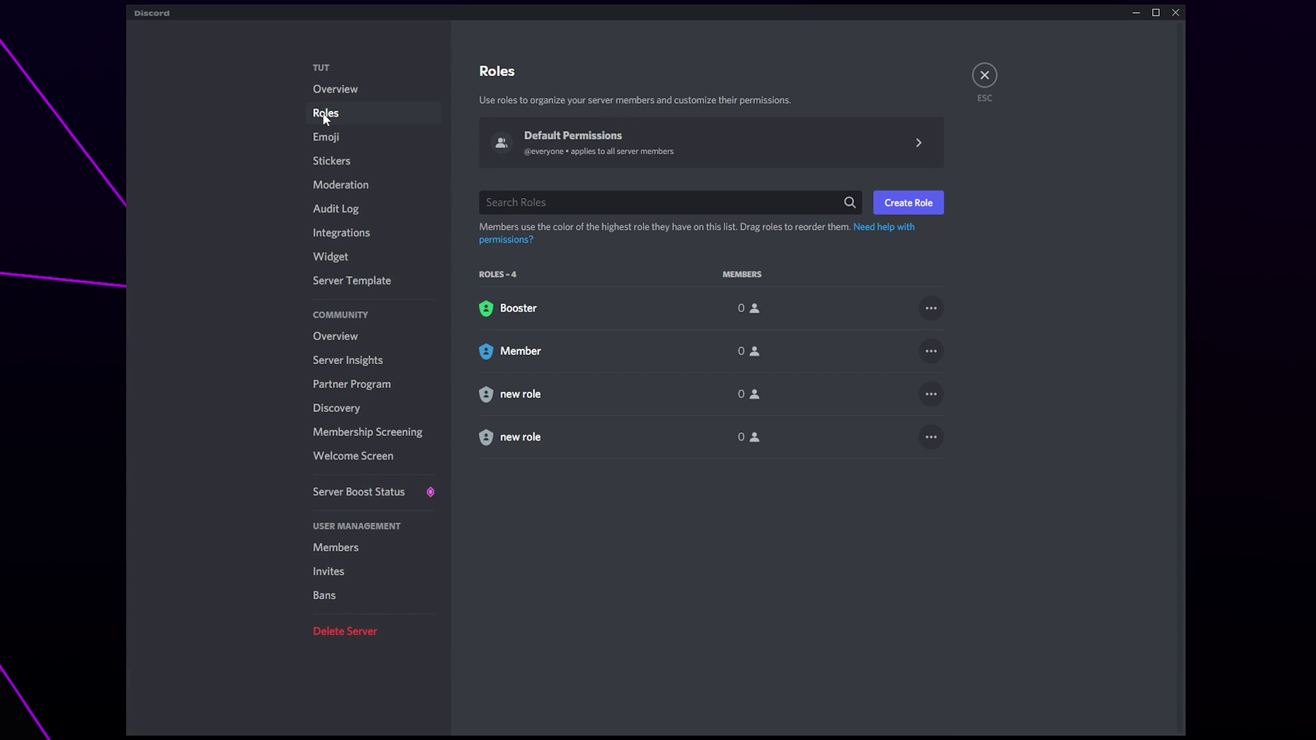
left_click(892, 216)
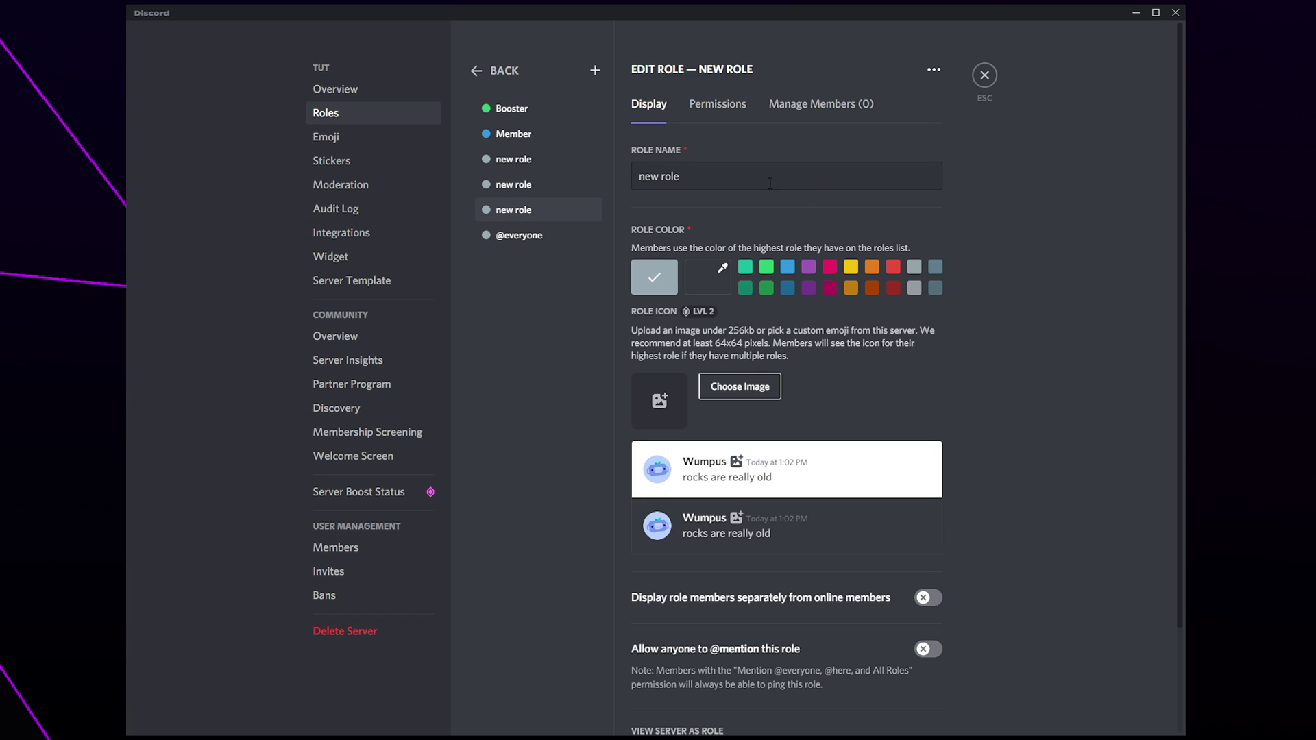
type("Timeout")
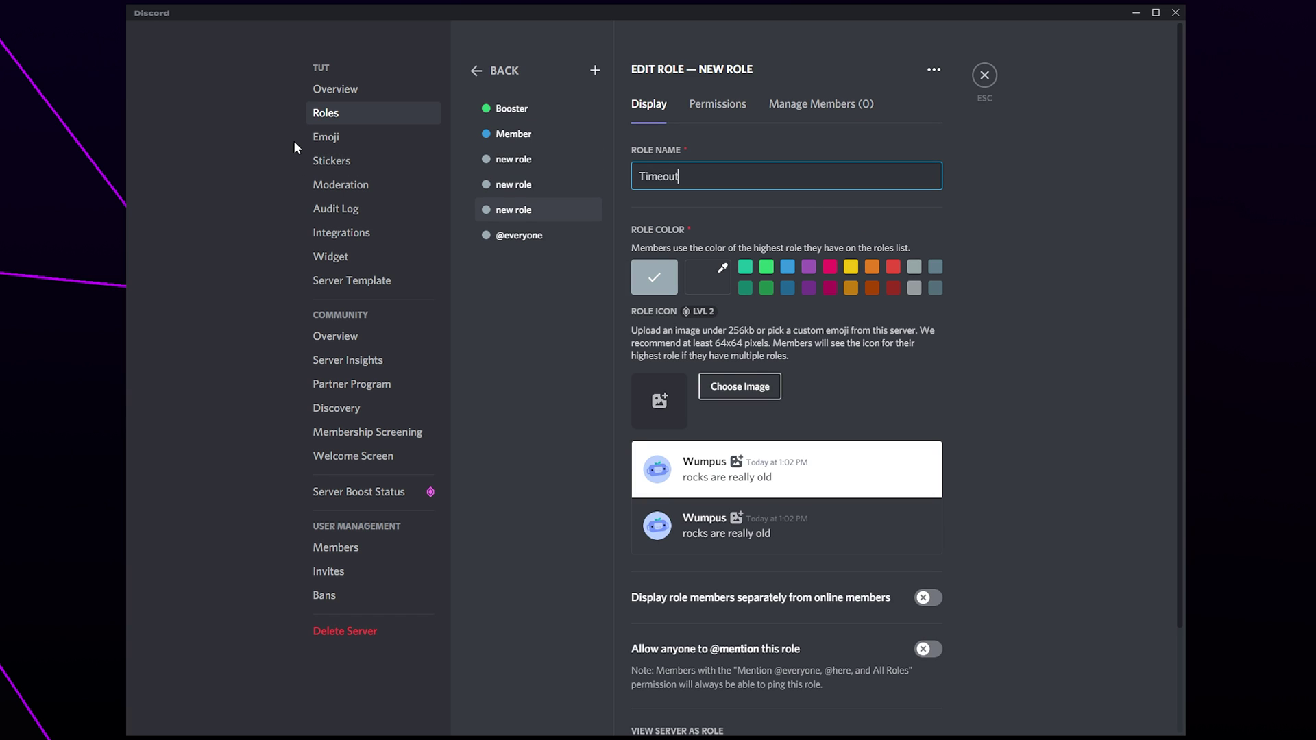
left_click(849, 272)
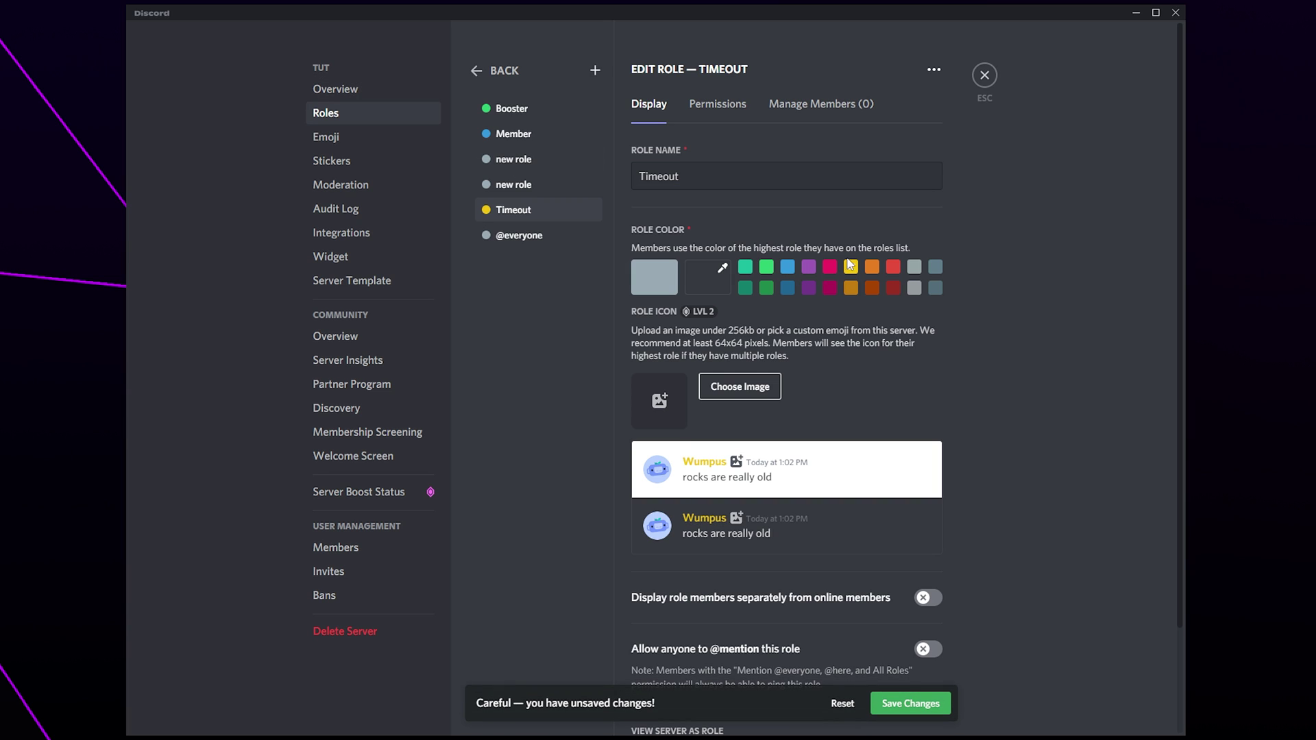
Clear all general server permissions of the Timeout role, save the role and leave the server settings.
left_click(743, 105)
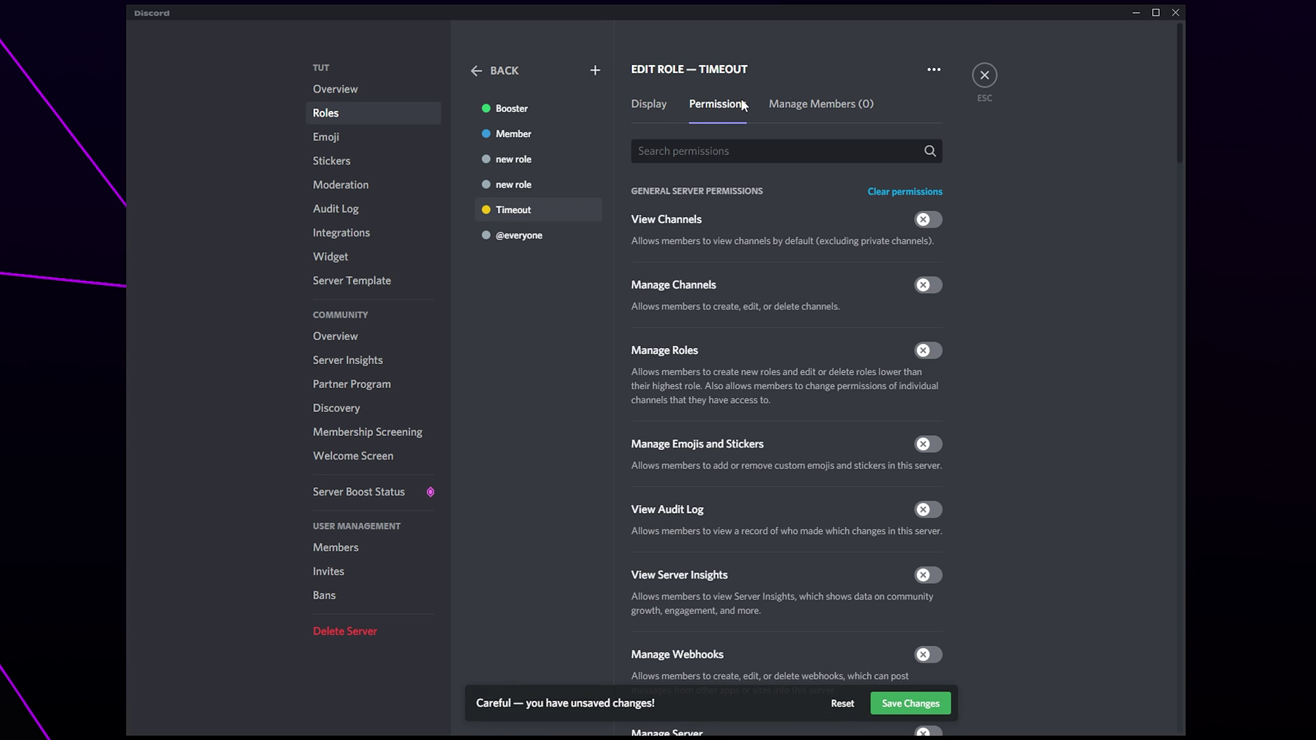
left_click(895, 195)
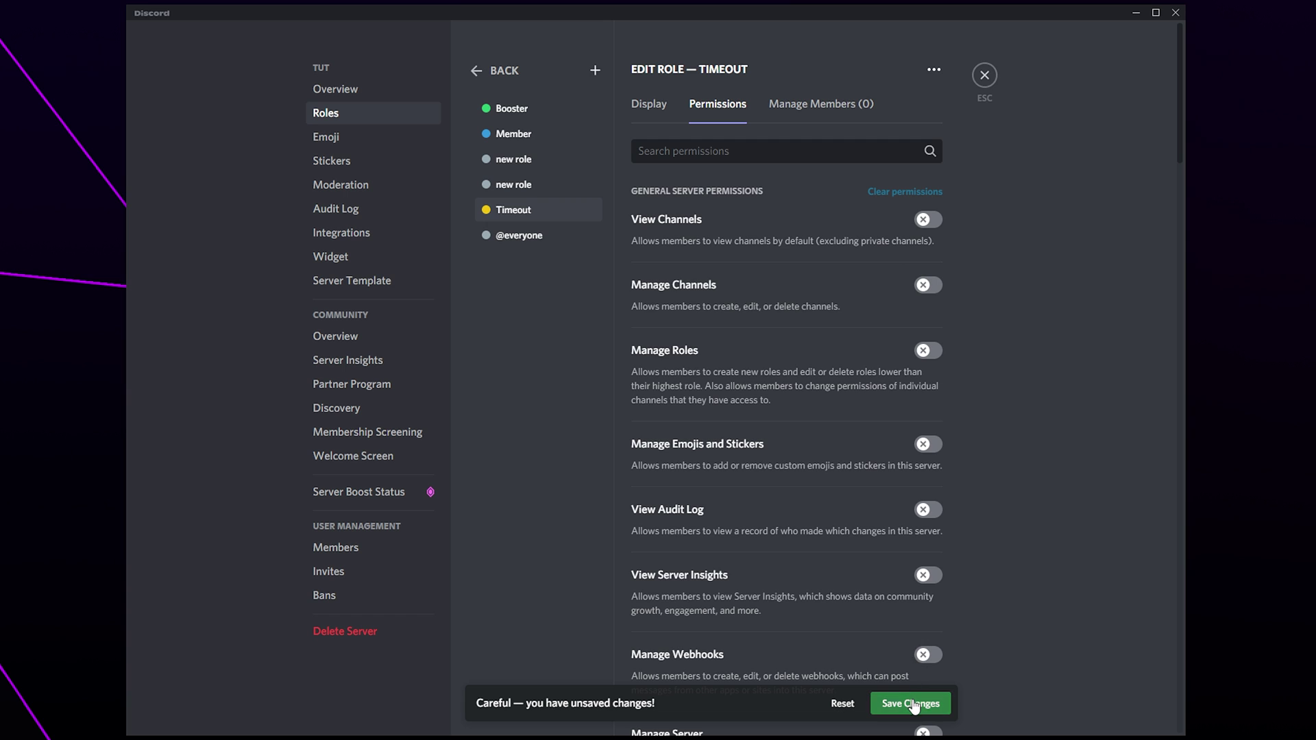
left_click(982, 76)
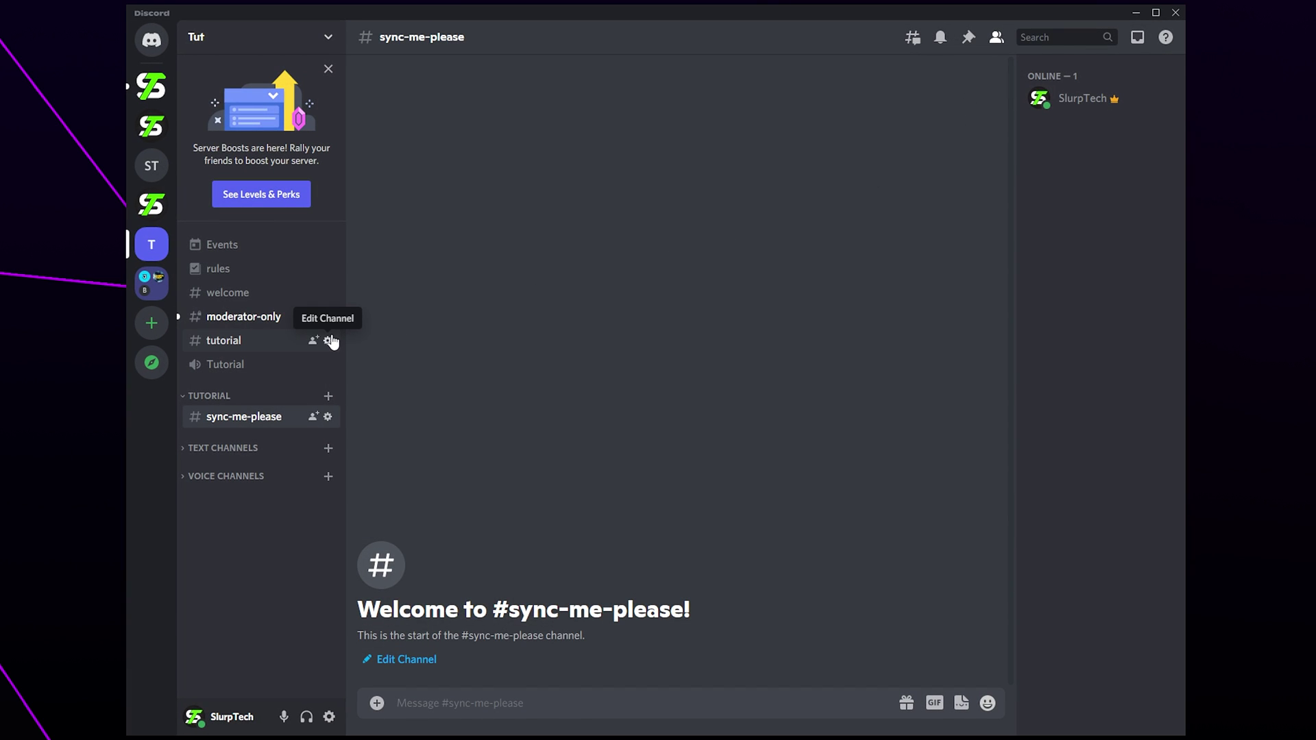
left_click(329, 342)
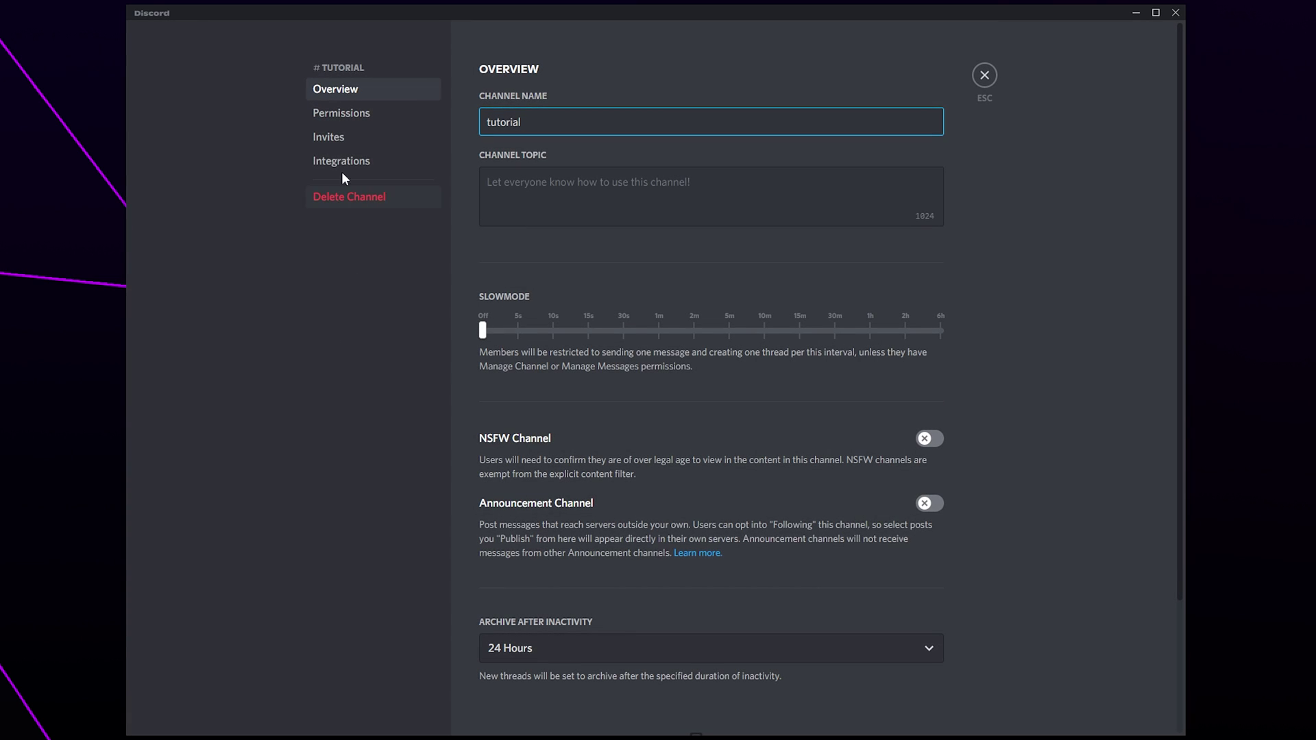
left_click(343, 115)
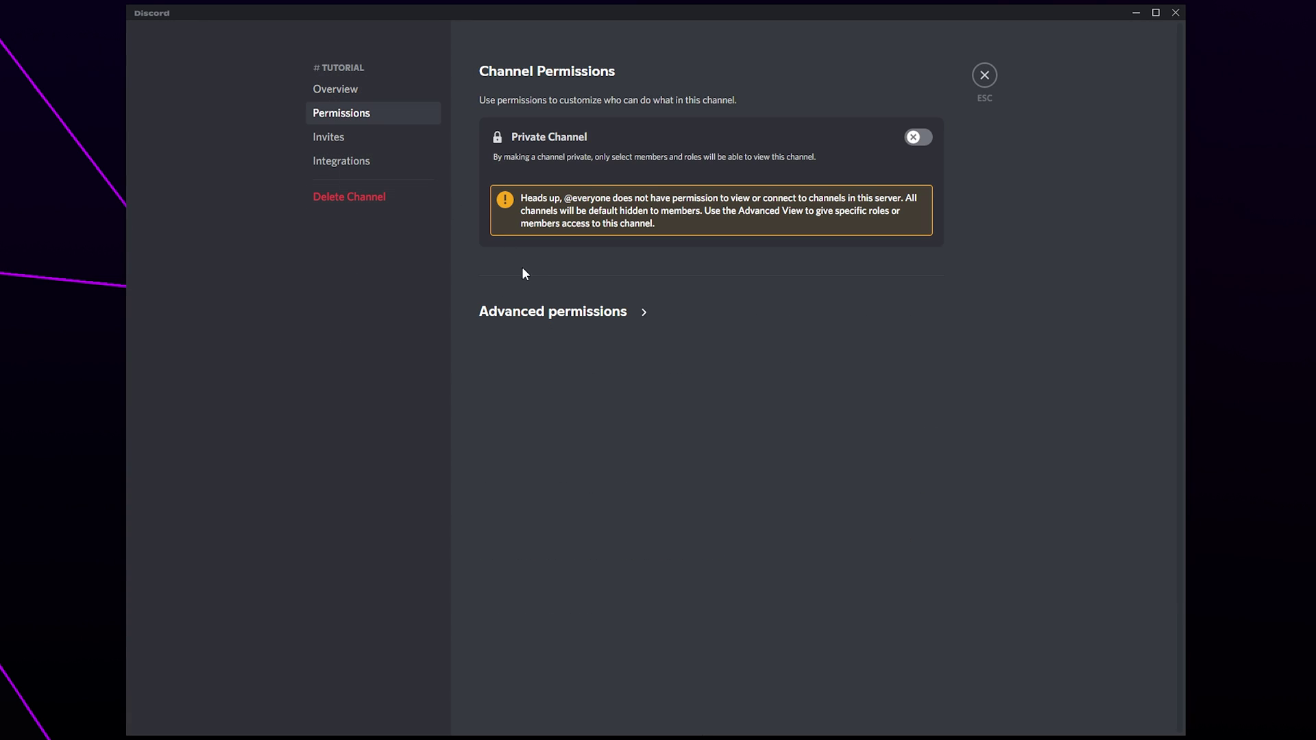
left_click(549, 314)
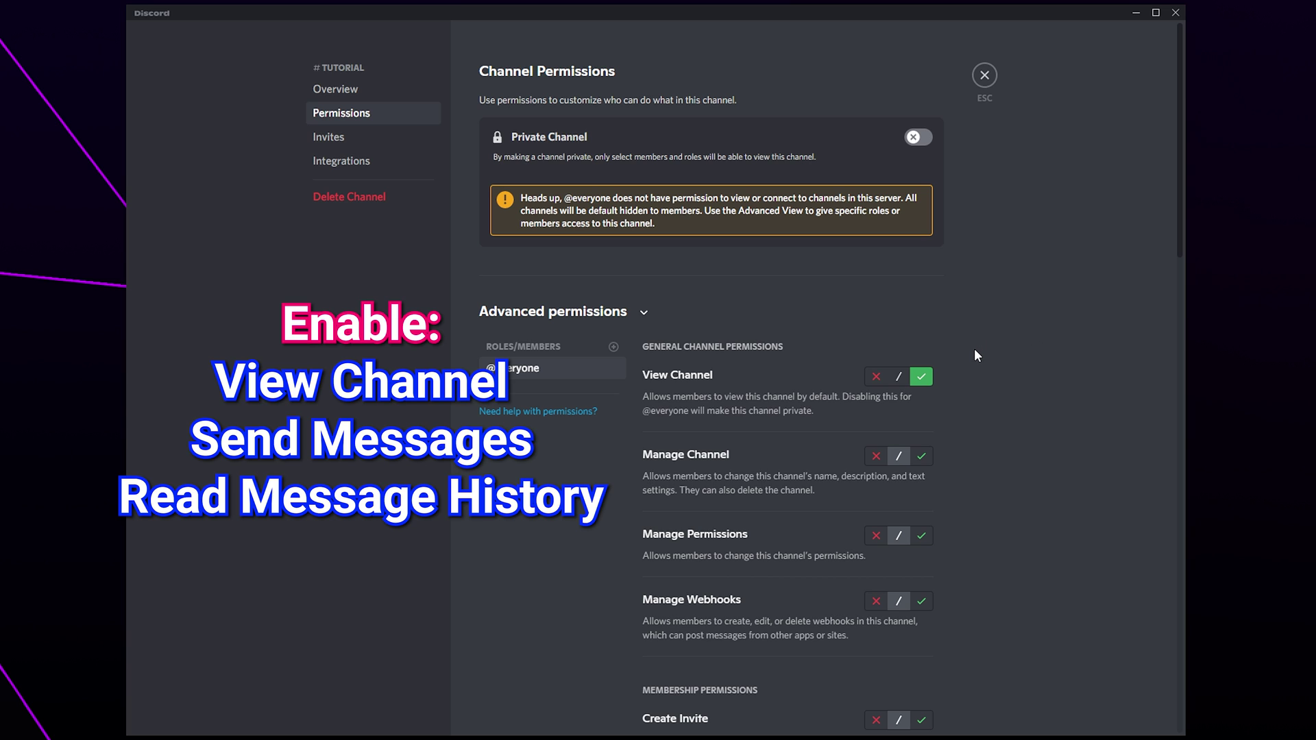
scroll(997, 354, "down", 20)
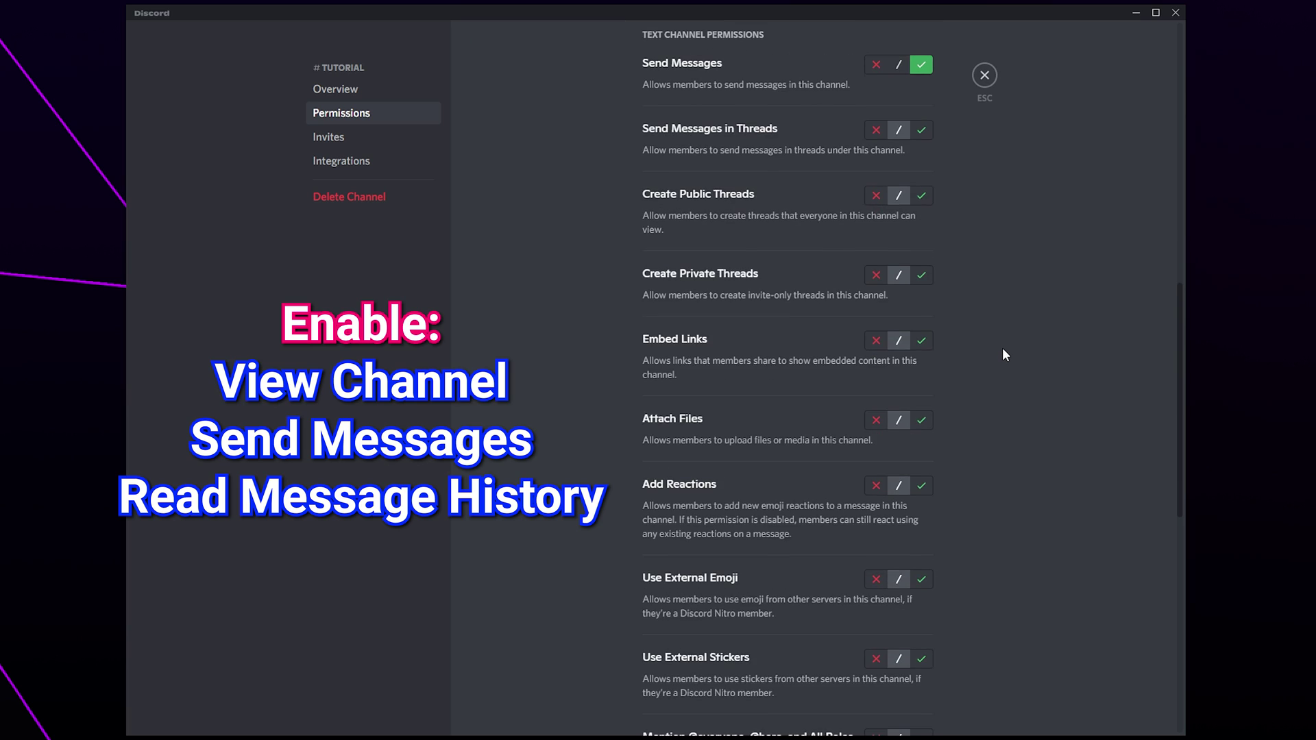
scroll(1005, 356, "down", 5)
scroll(1004, 352, "up", 20)
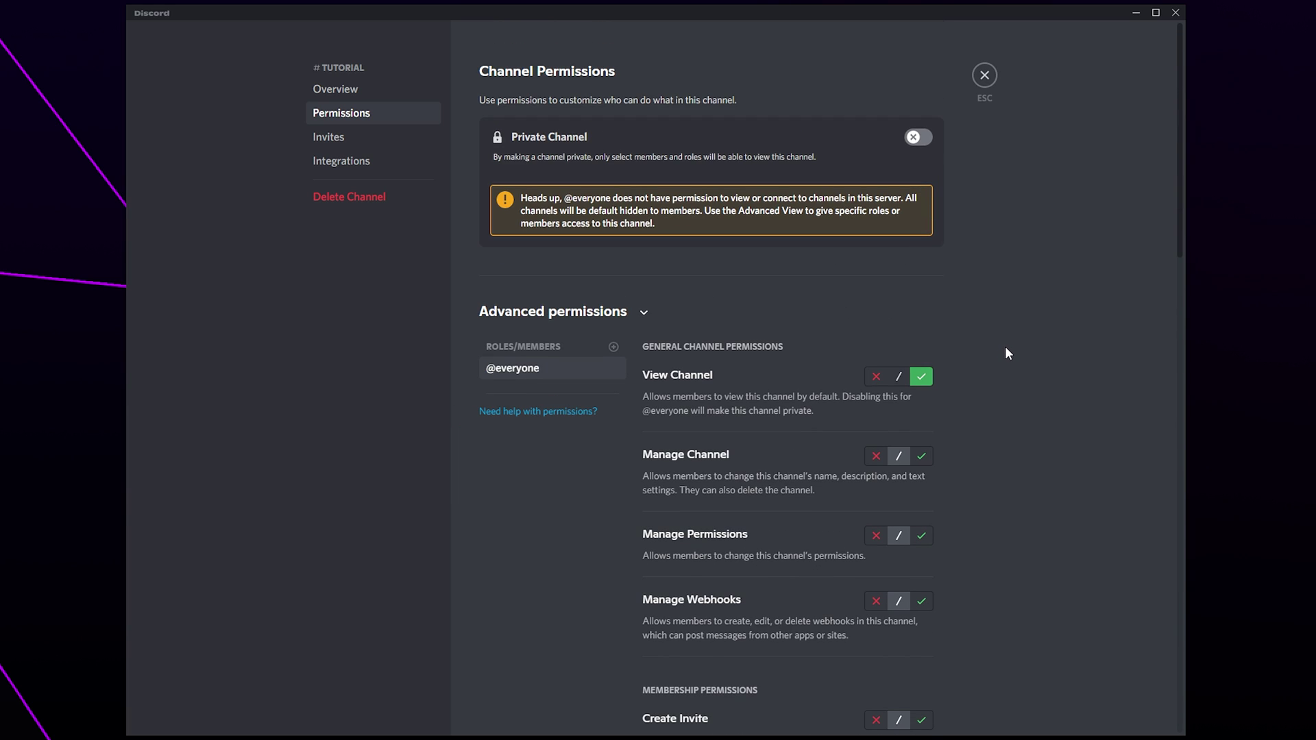
left_click(875, 376)
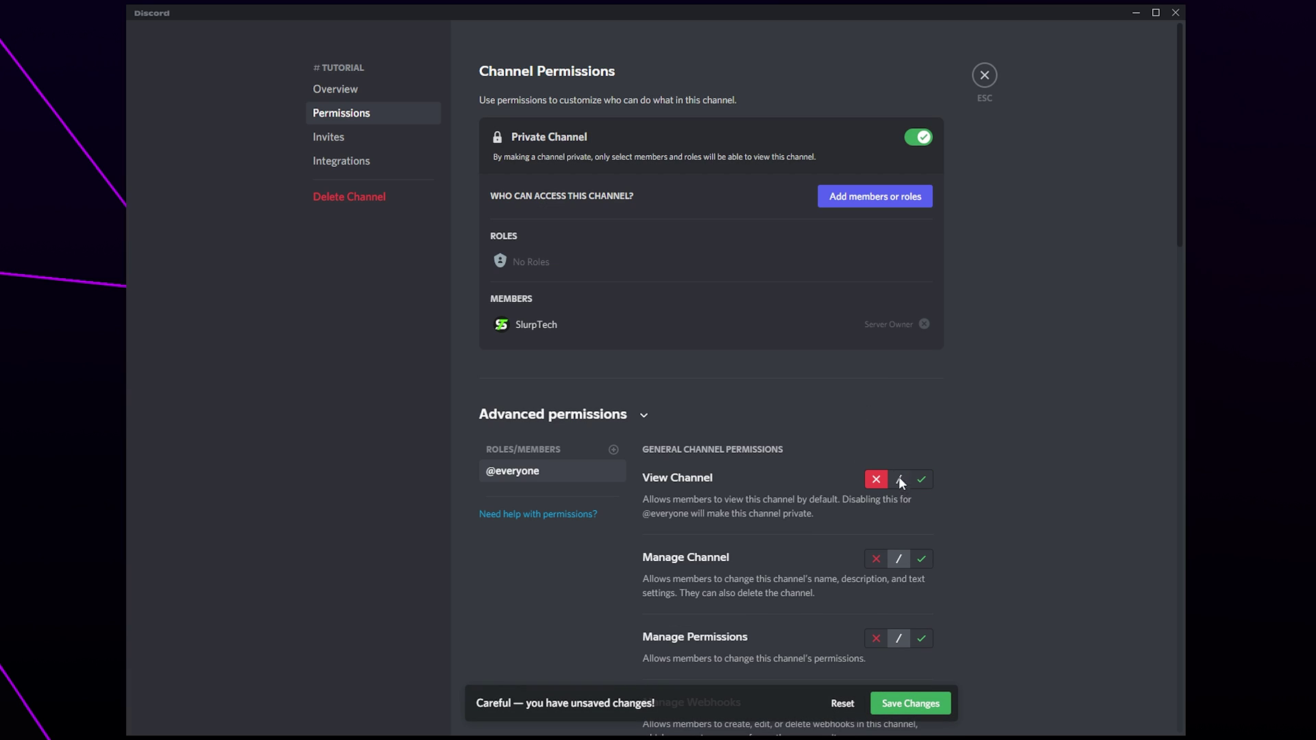
left_click(910, 703)
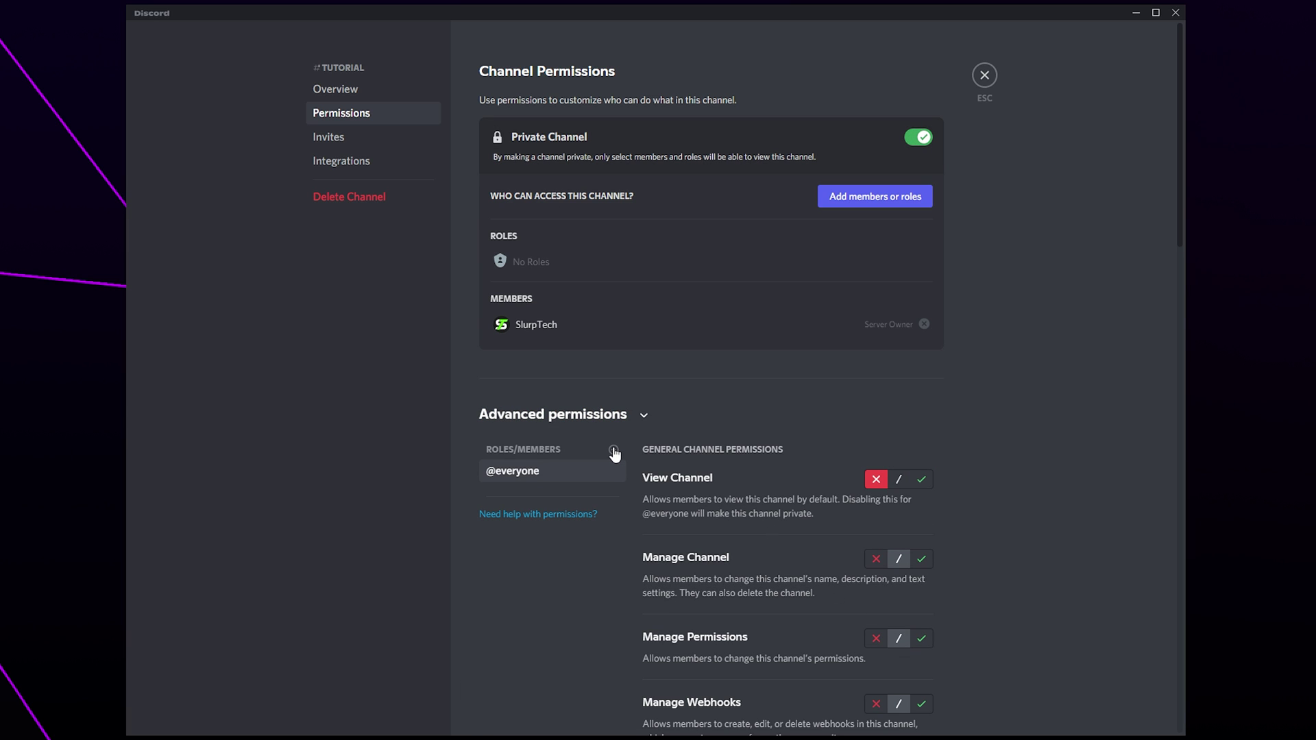
Add the Member role to the tutorial text channel's permissions, allow it View Channel and save.
left_click(614, 450)
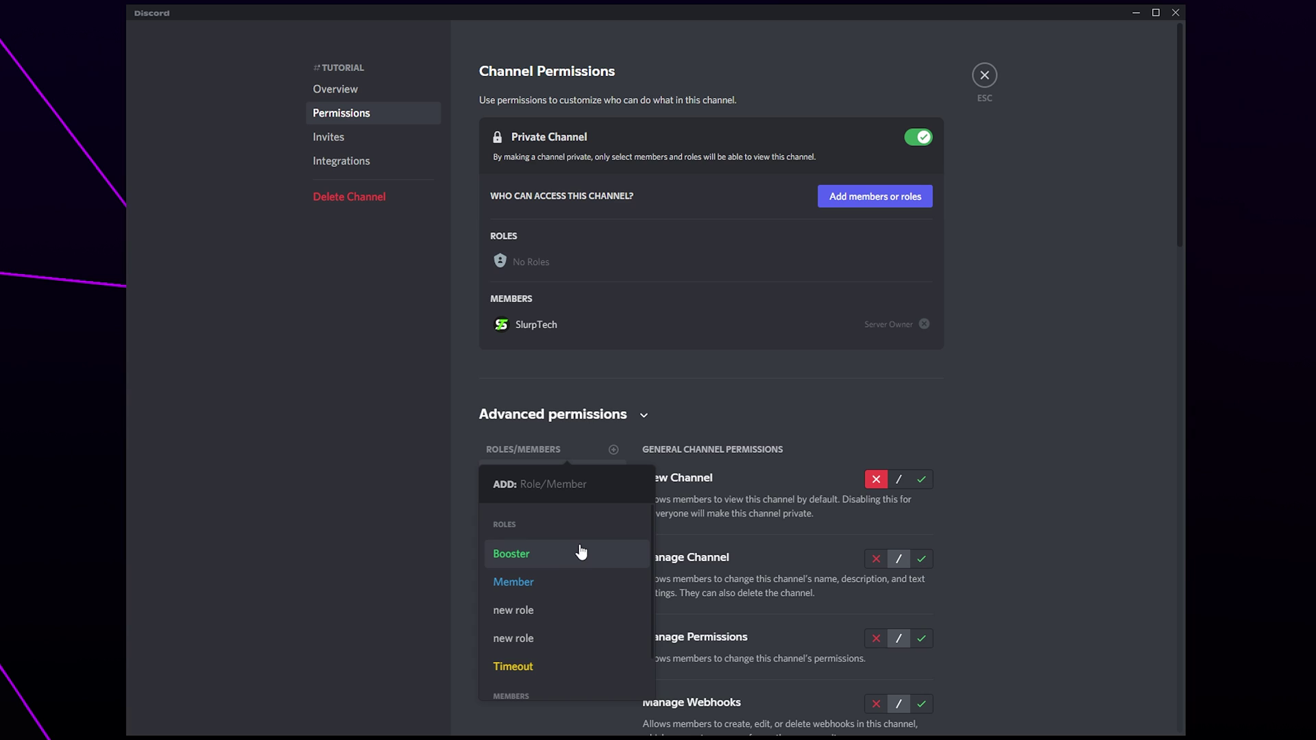
left_click(546, 589)
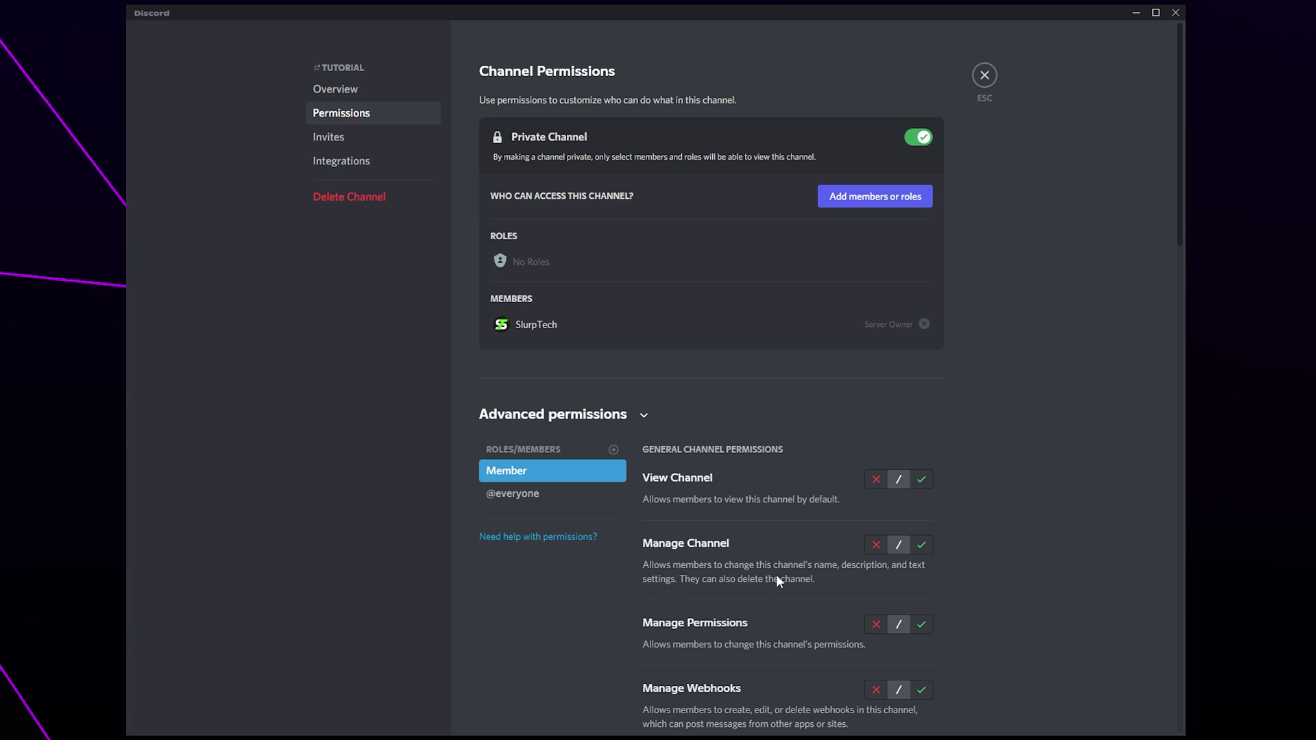
left_click(919, 479)
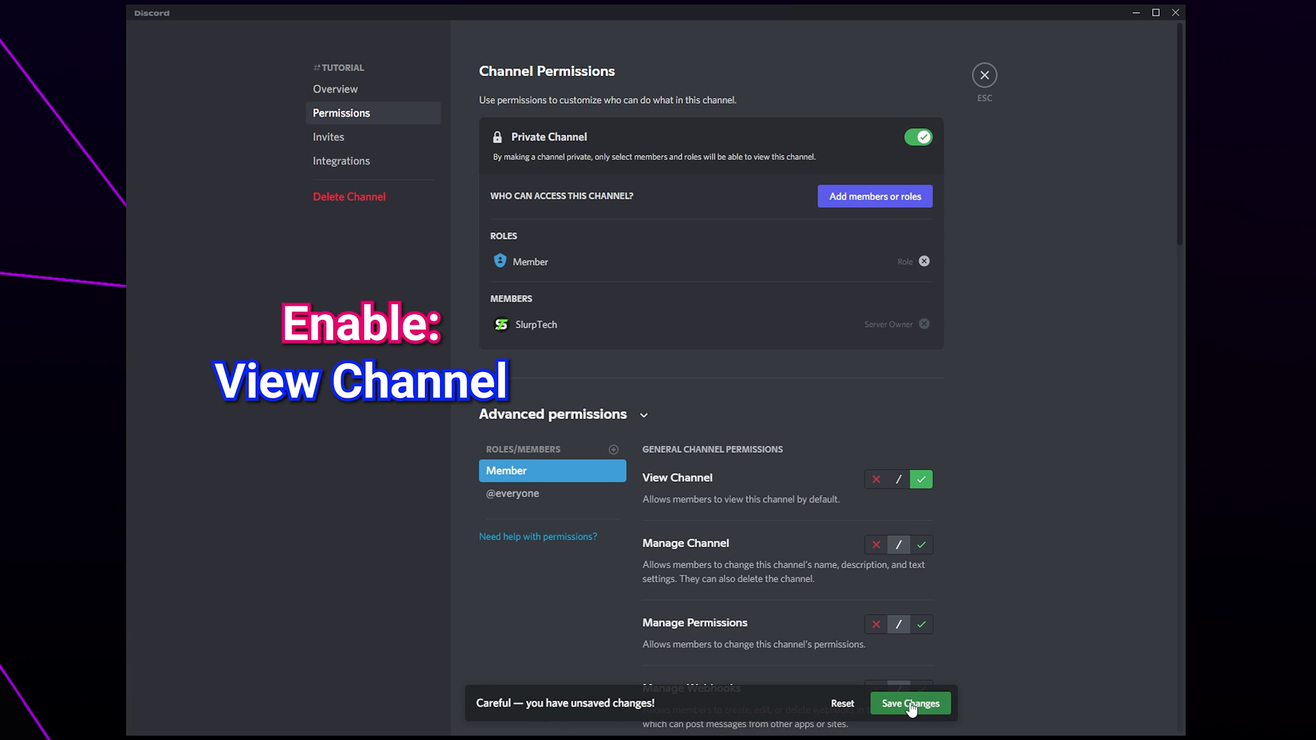
left_click(910, 706)
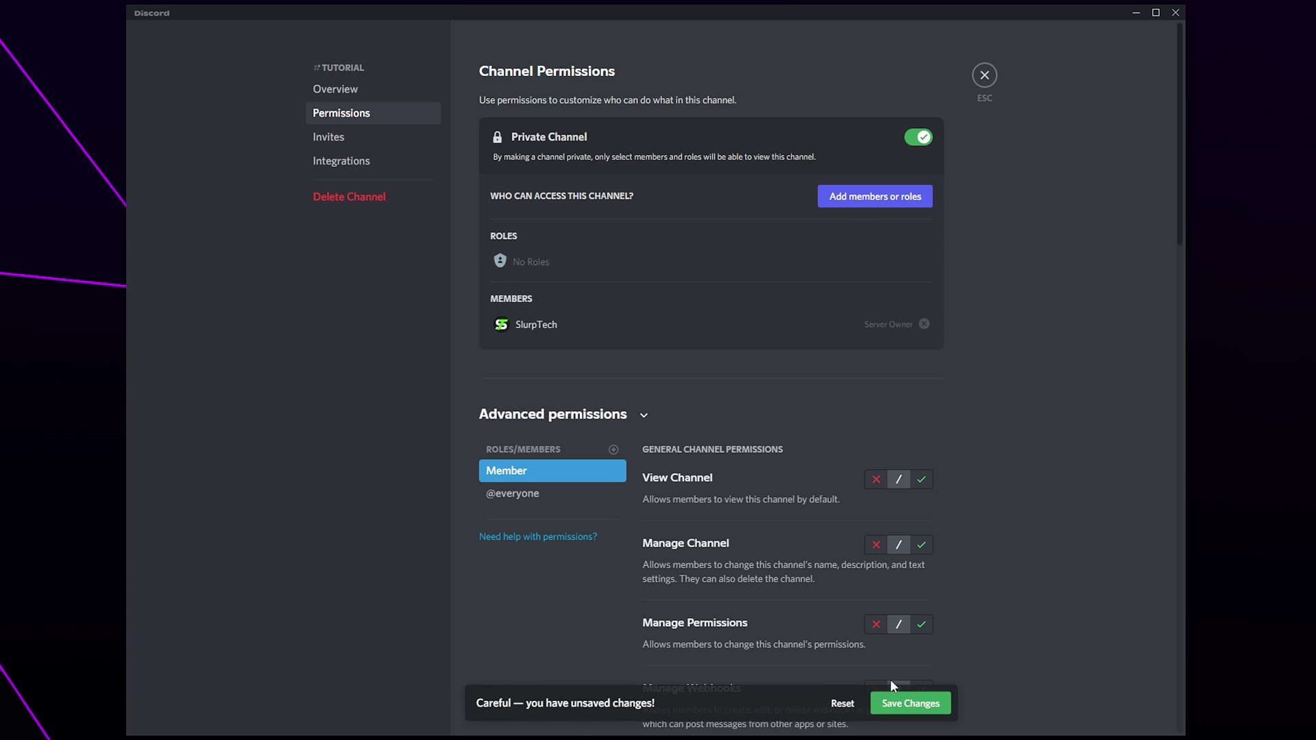
Add the Timeout role to the tutorial text channel's permissions, deny it Send Messages, save and close the channel settings.
left_click(613, 451)
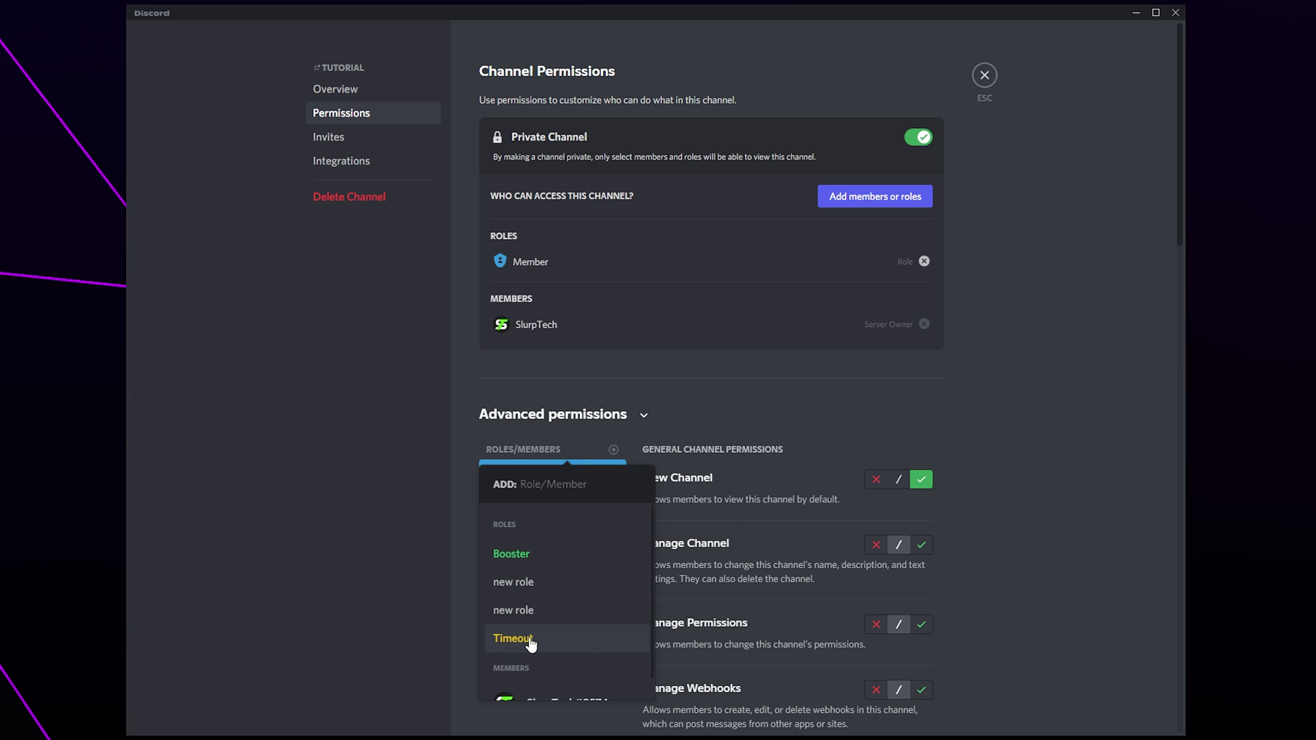
left_click(554, 639)
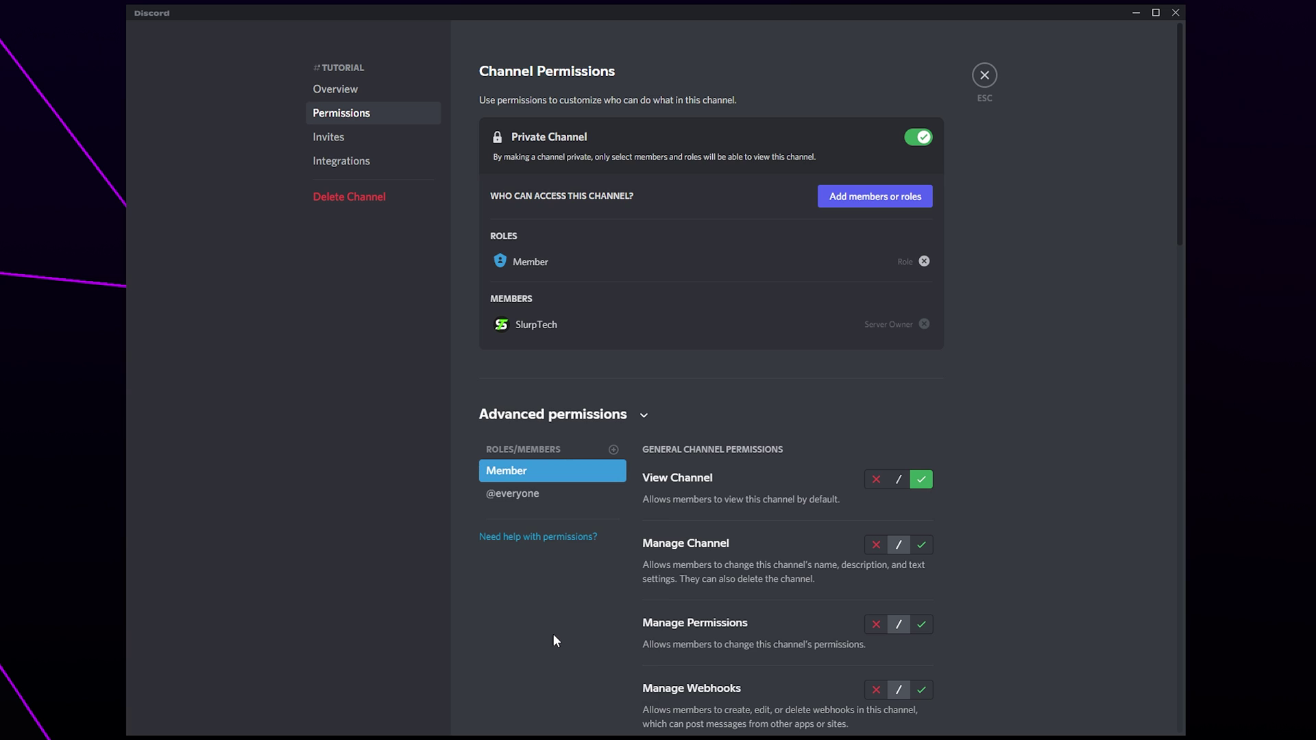
scroll(1043, 547, "down", 7)
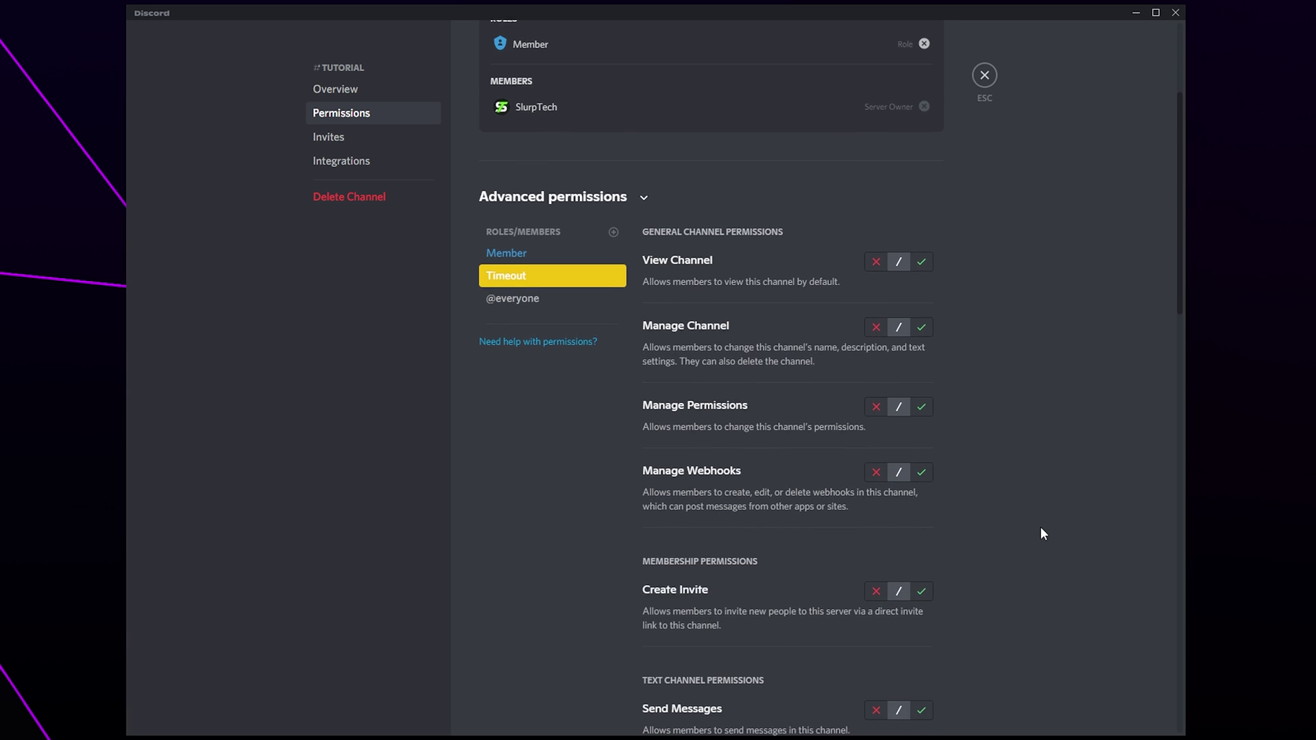
left_click(875, 435)
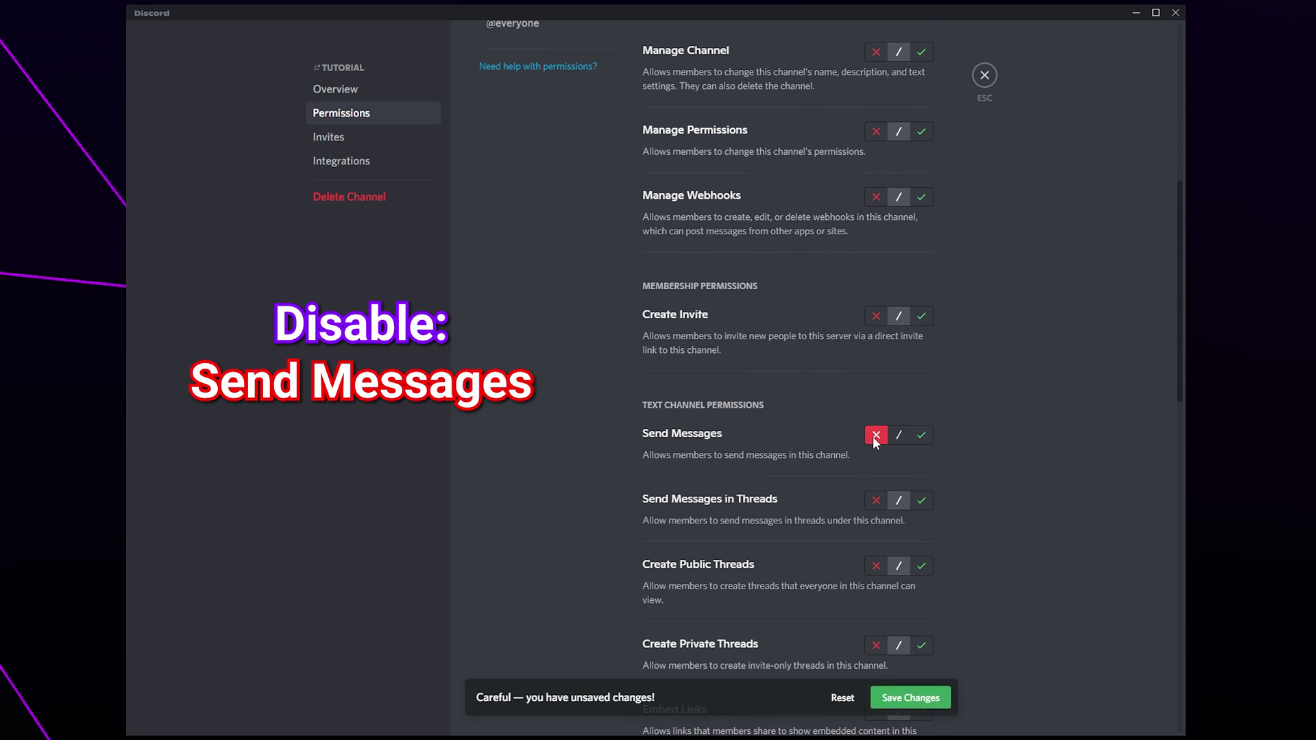
left_click(921, 711)
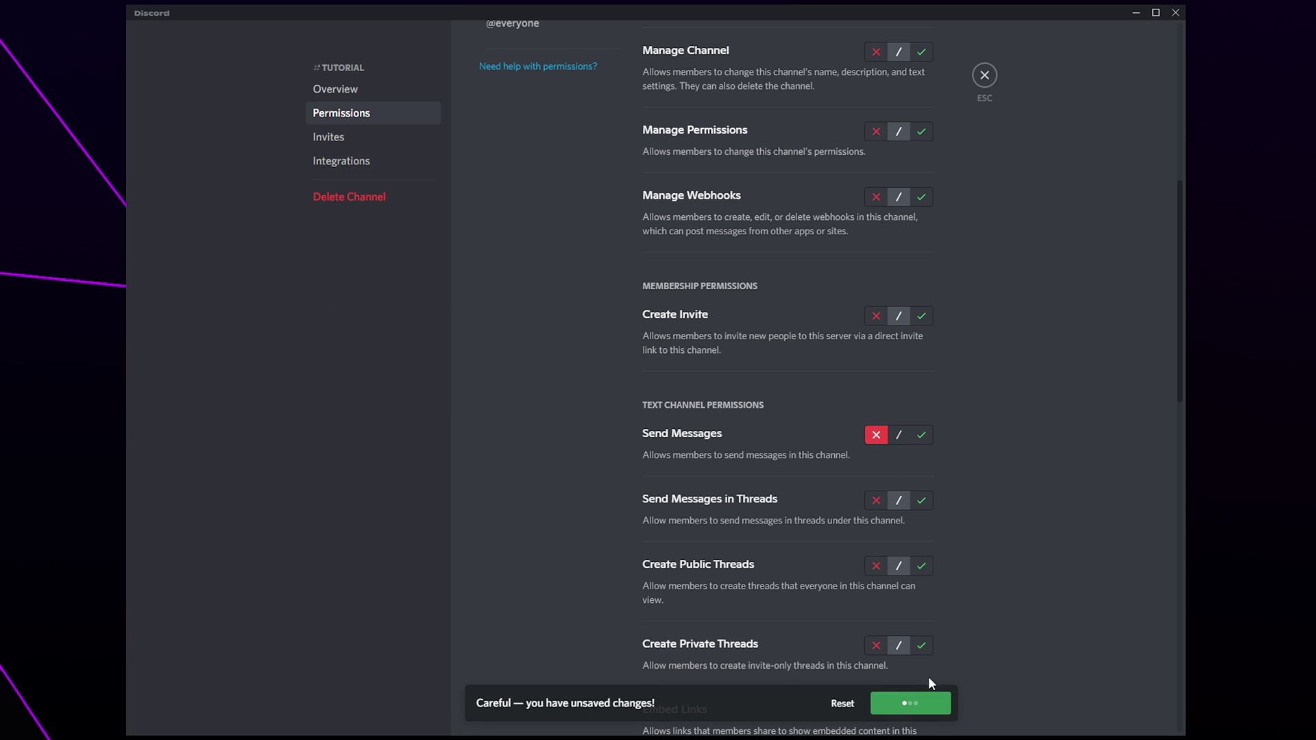
left_click(987, 78)
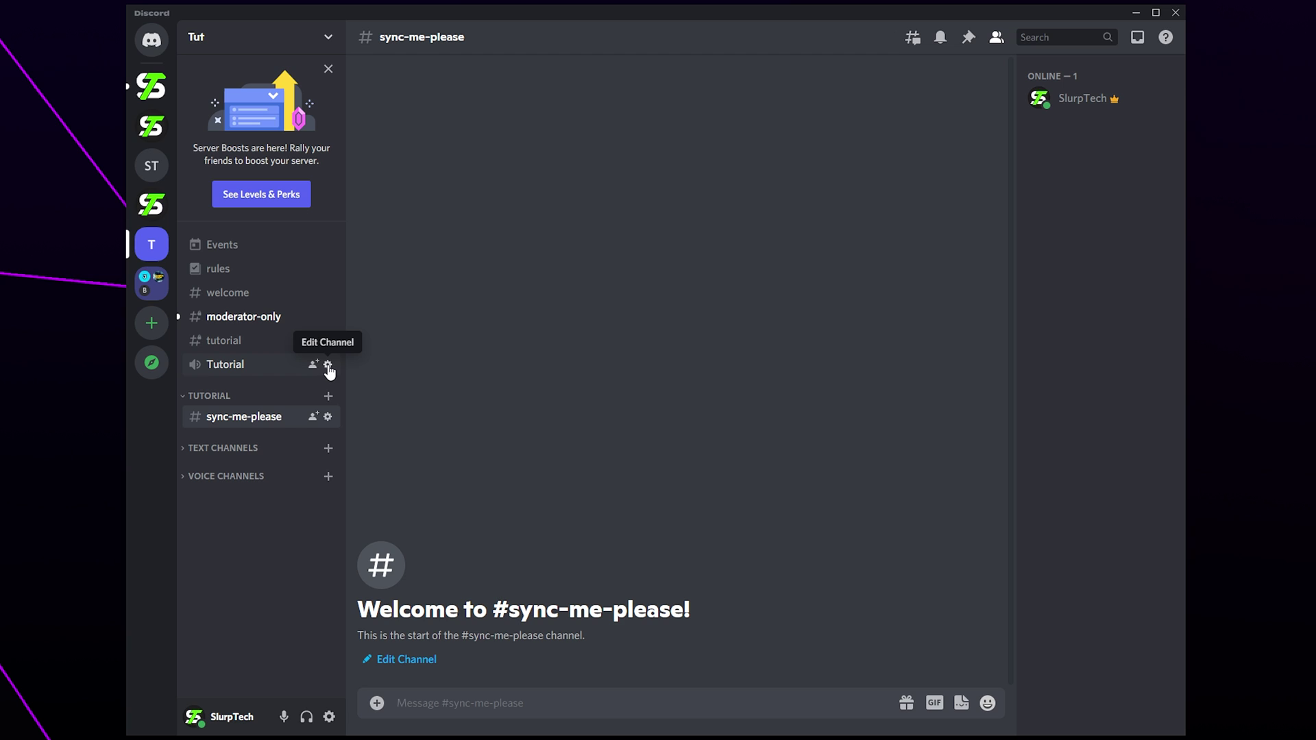
left_click(328, 365)
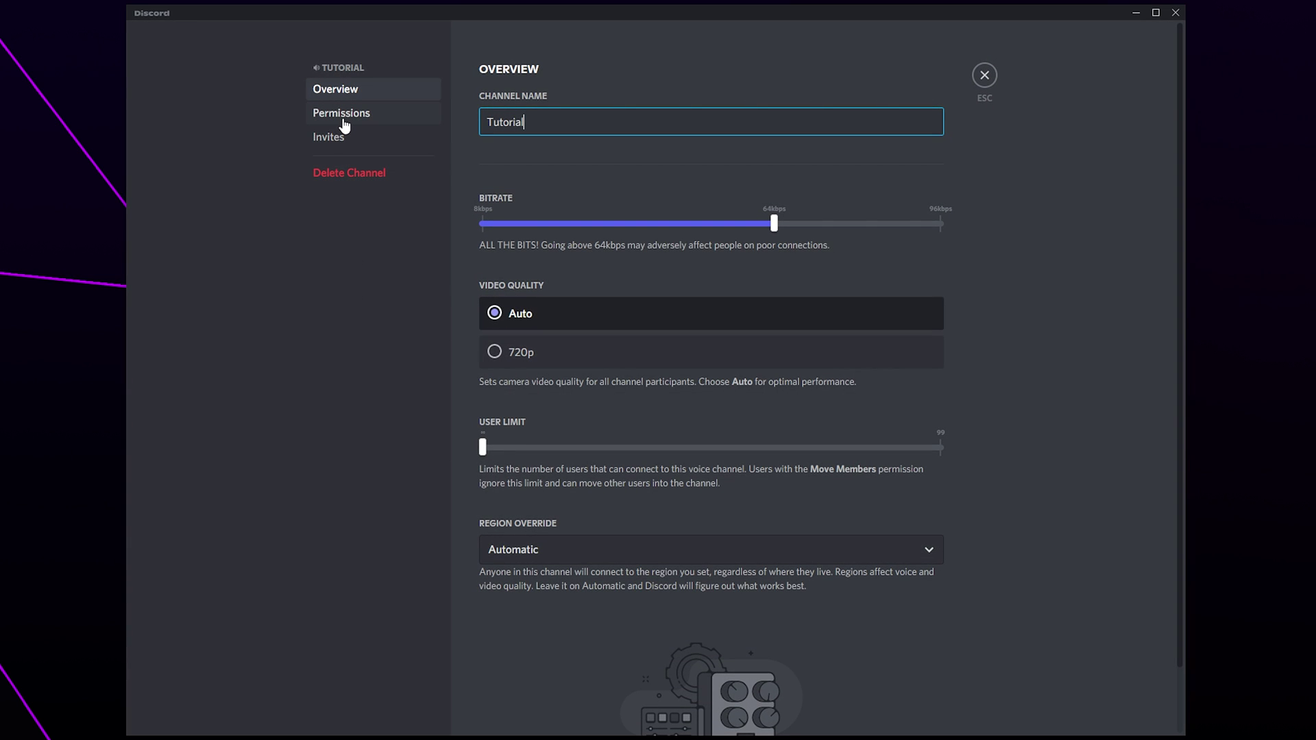
left_click(343, 119)
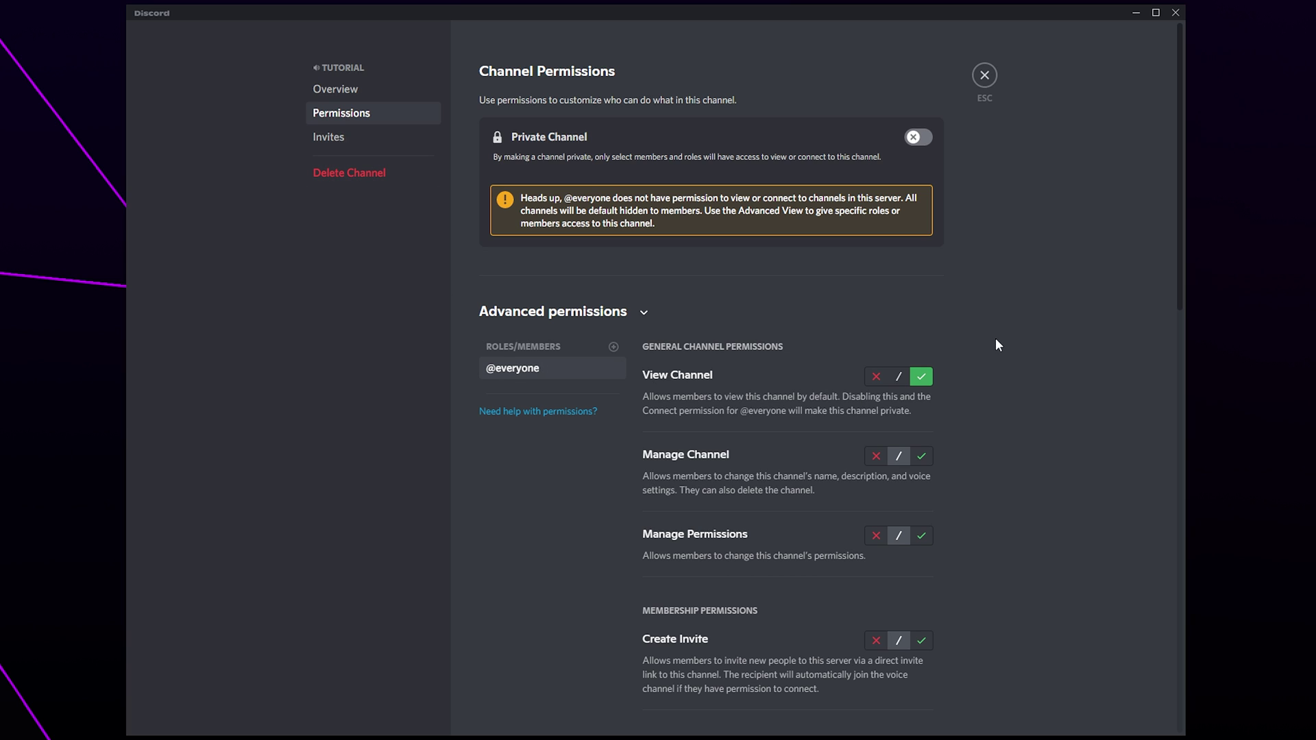
scroll(994, 332, "down", 5)
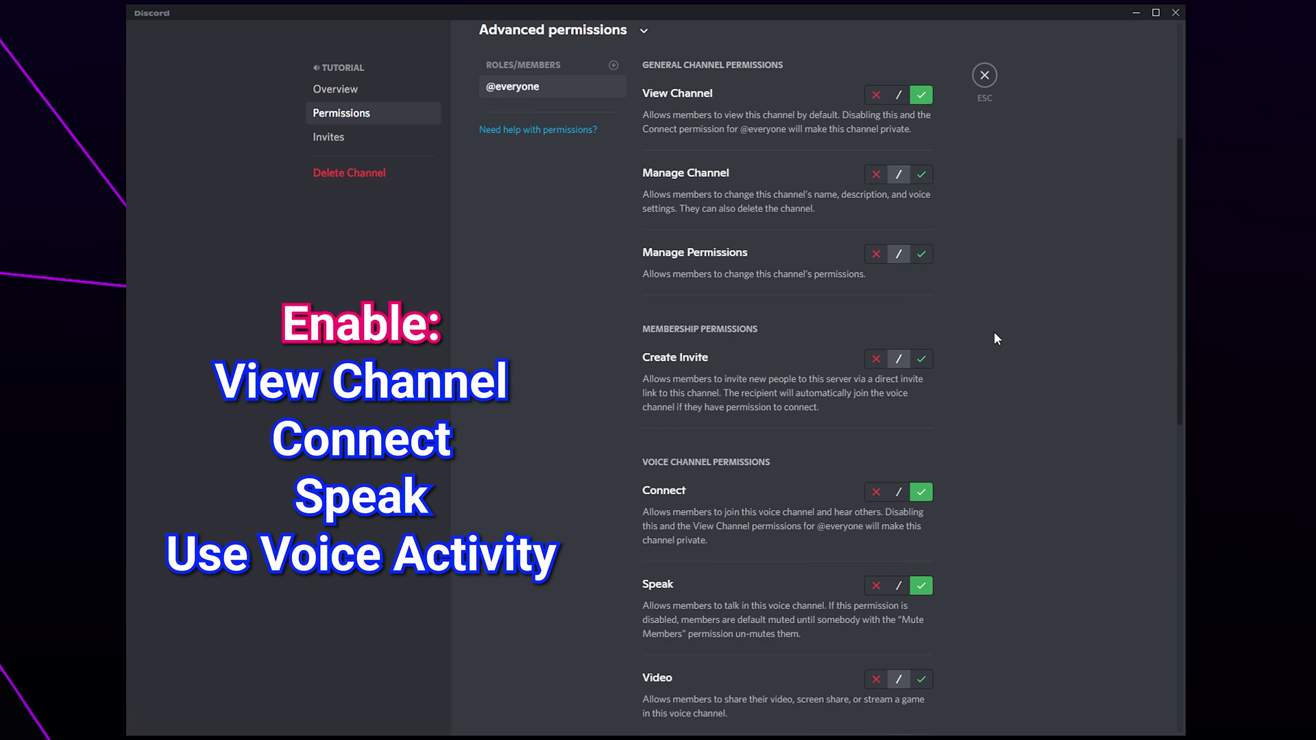
scroll(994, 332, "down", 4)
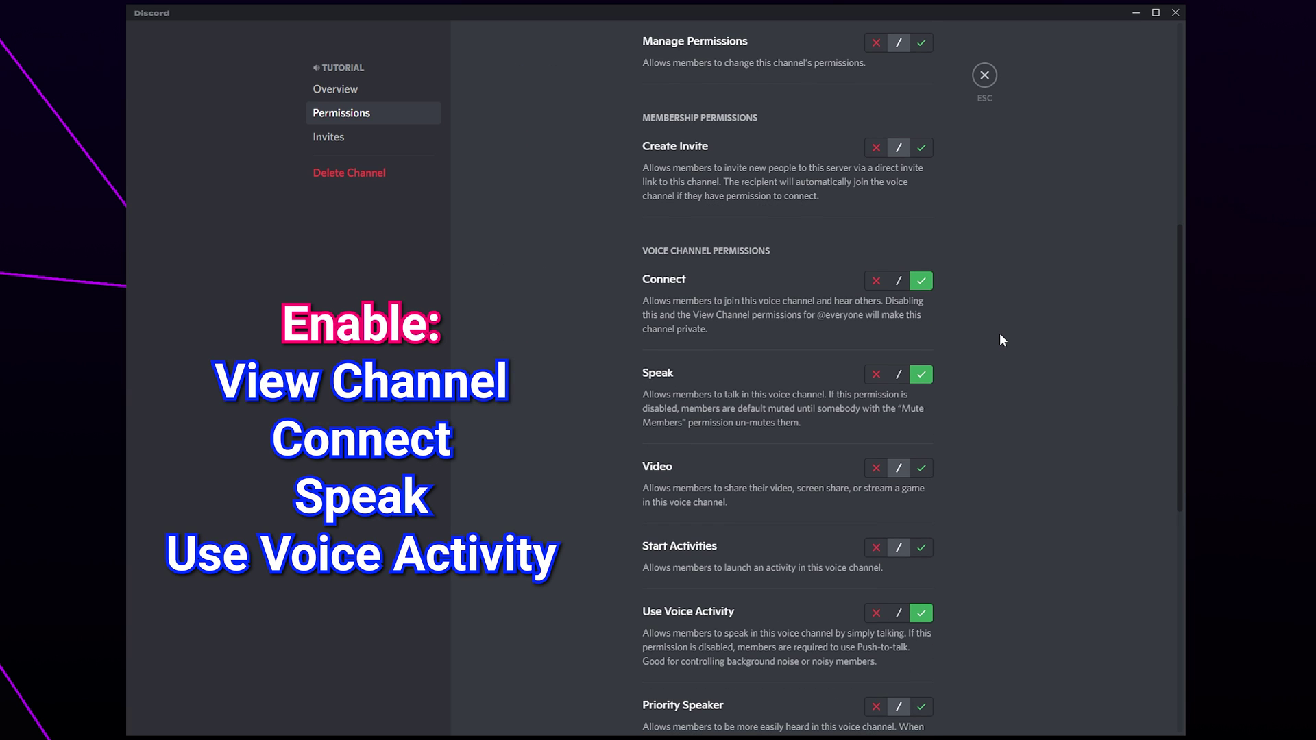
scroll(999, 340, "up", 7)
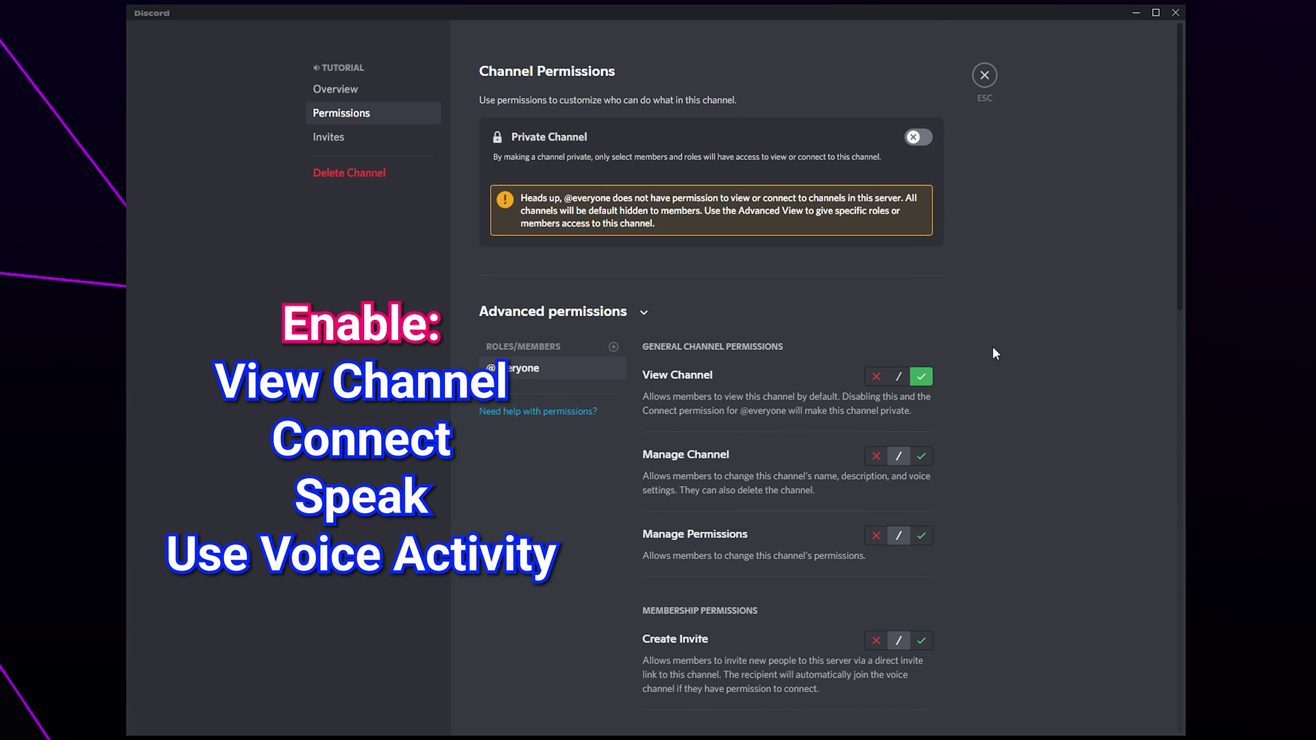
left_click(877, 376)
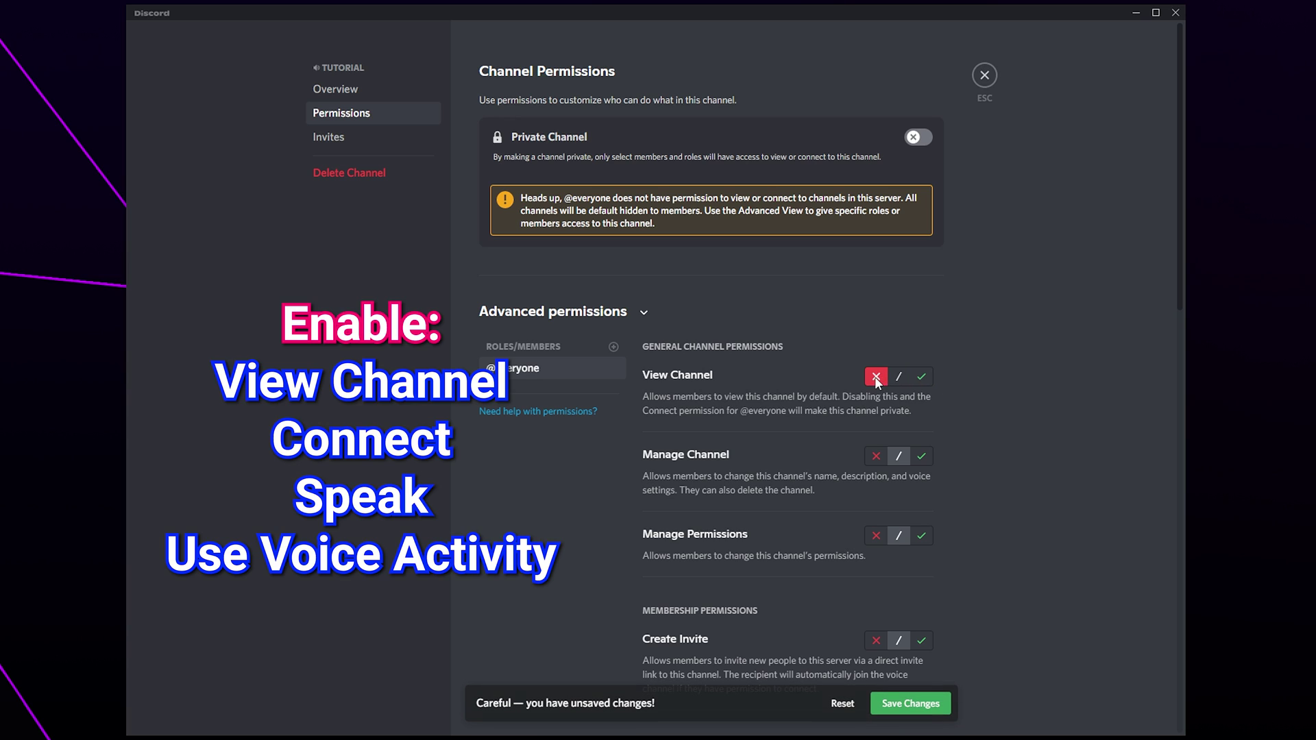
left_click(904, 706)
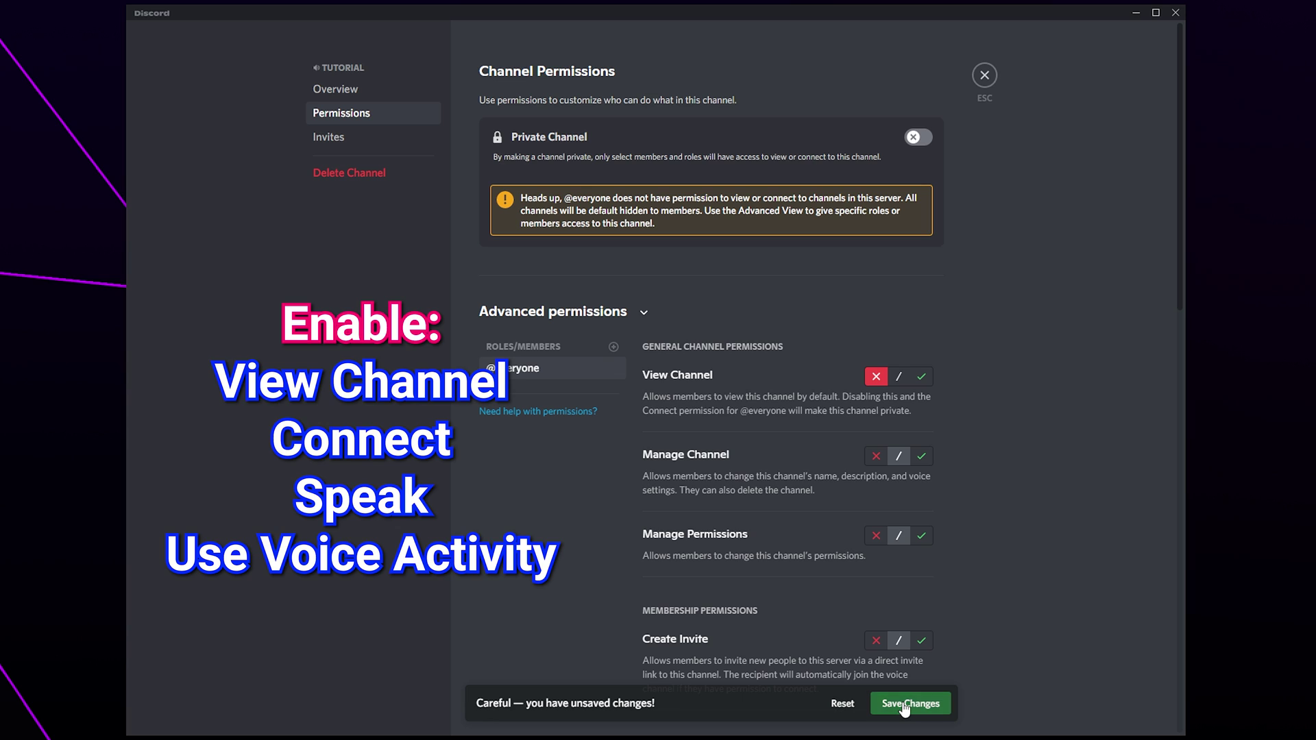
Add the Member role to the Tutorial voice channel's permissions, allow it View Channel and save.
left_click(617, 354)
left_click(548, 483)
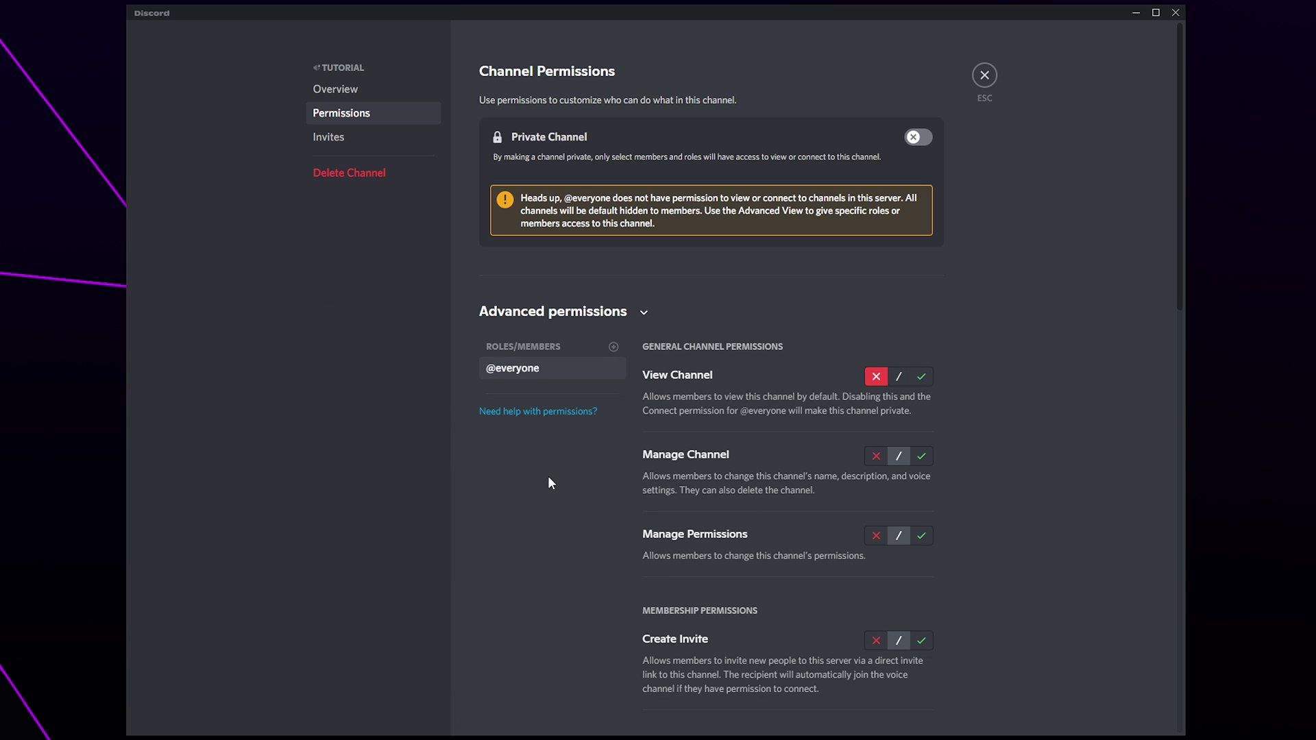
left_click(918, 378)
left_click(912, 703)
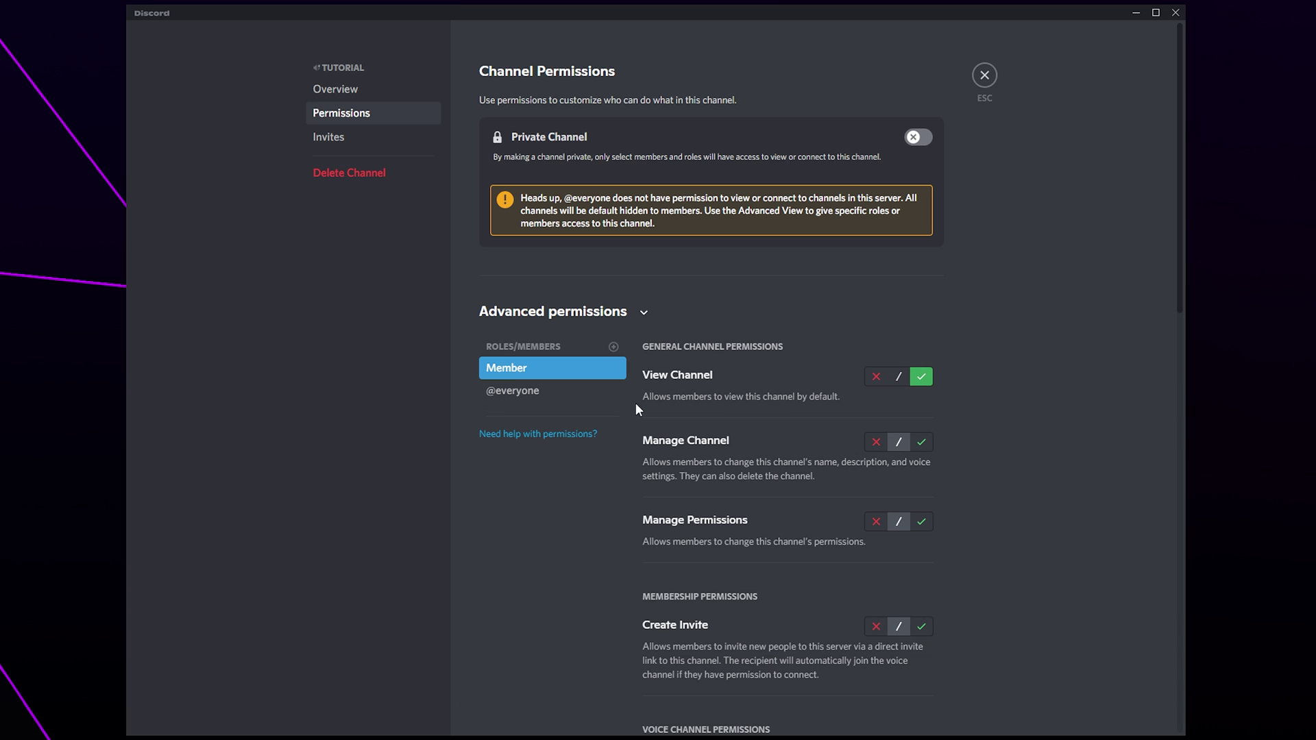
Add the Timeout role to the Tutorial voice channel's permissions, deny it Speak, save and close the channel settings.
left_click(615, 348)
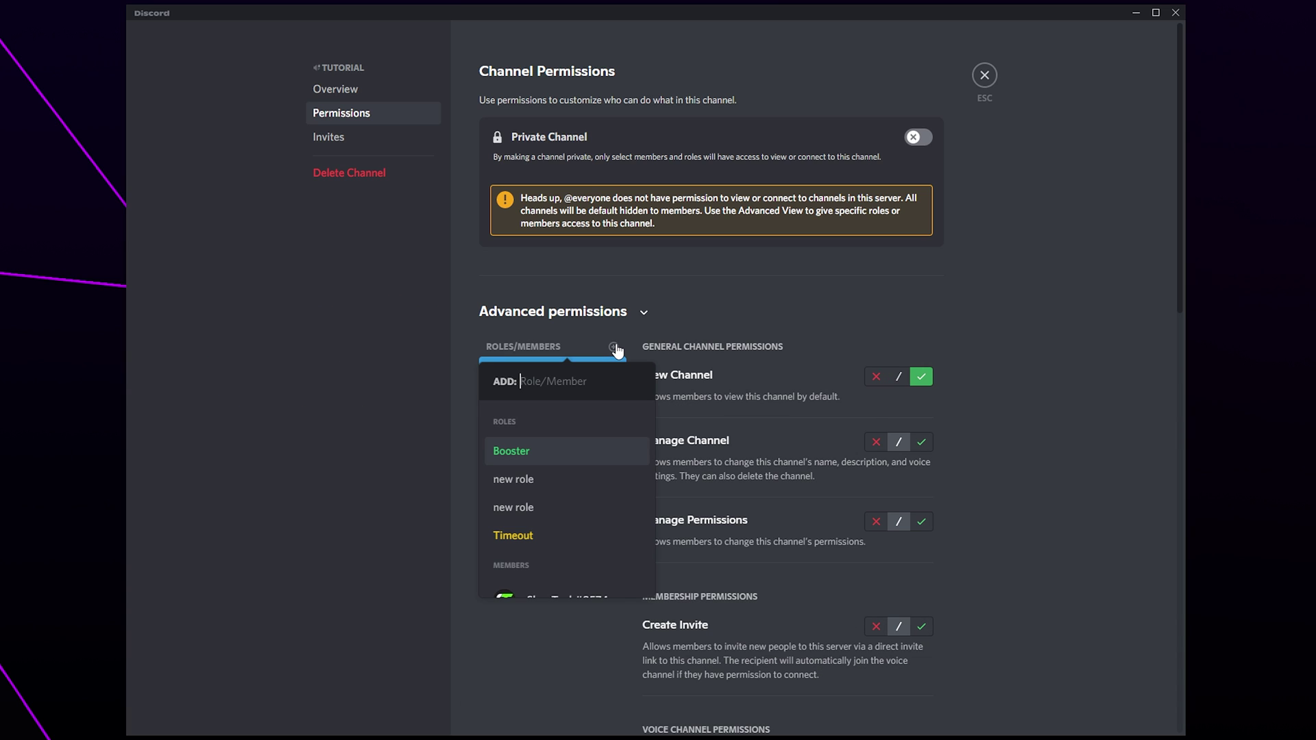
left_click(519, 535)
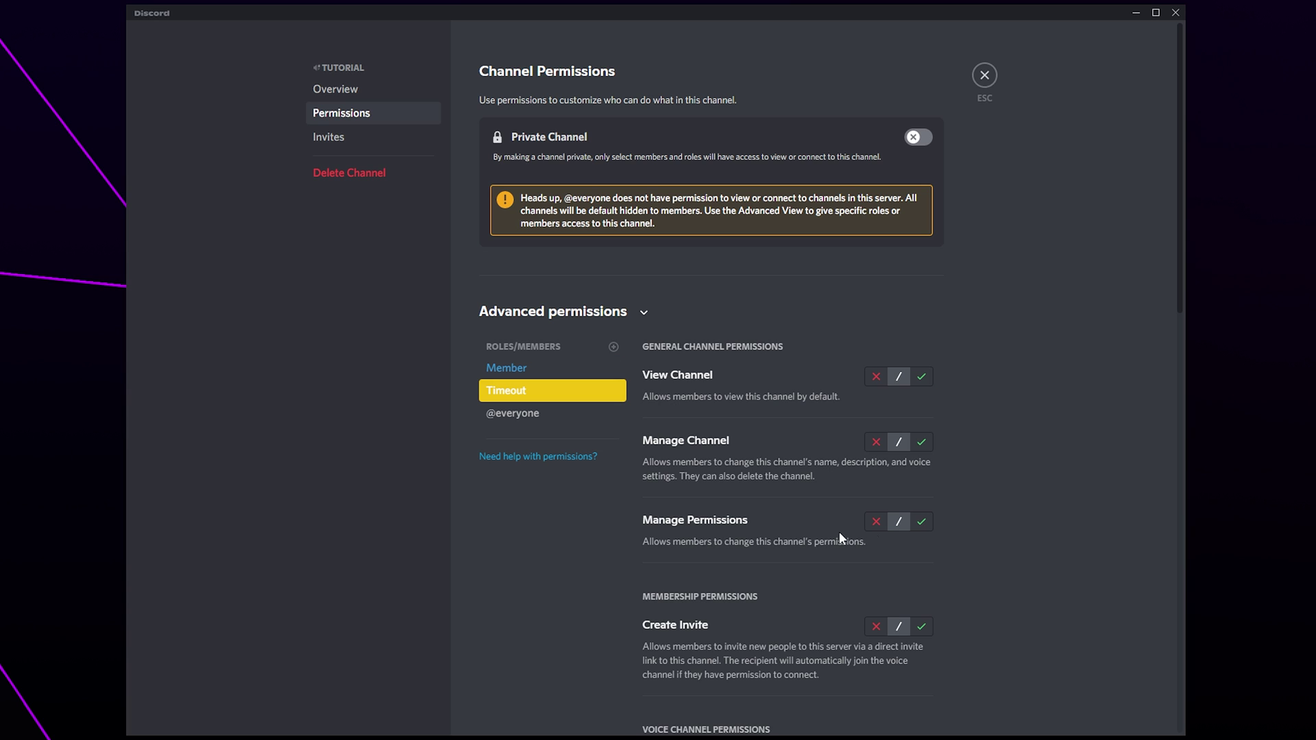
scroll(919, 513, "down", 5)
left_click(876, 473)
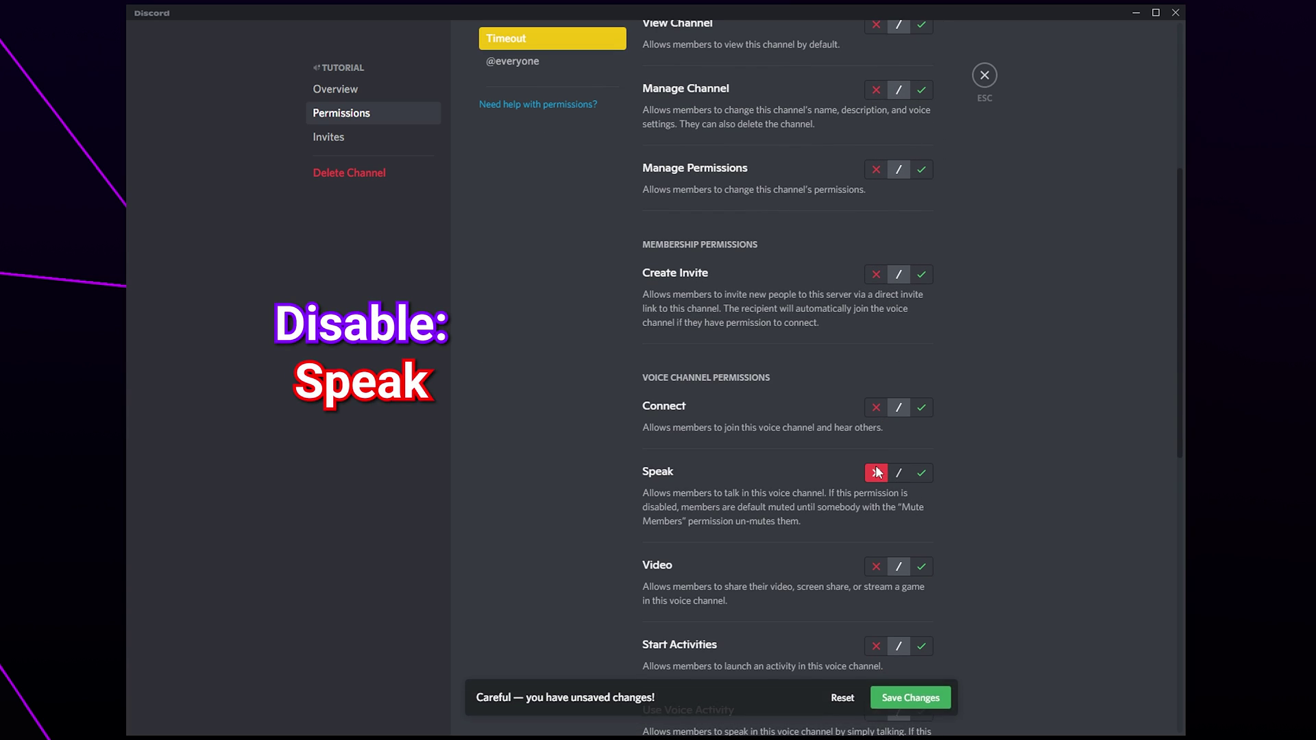
left_click(930, 704)
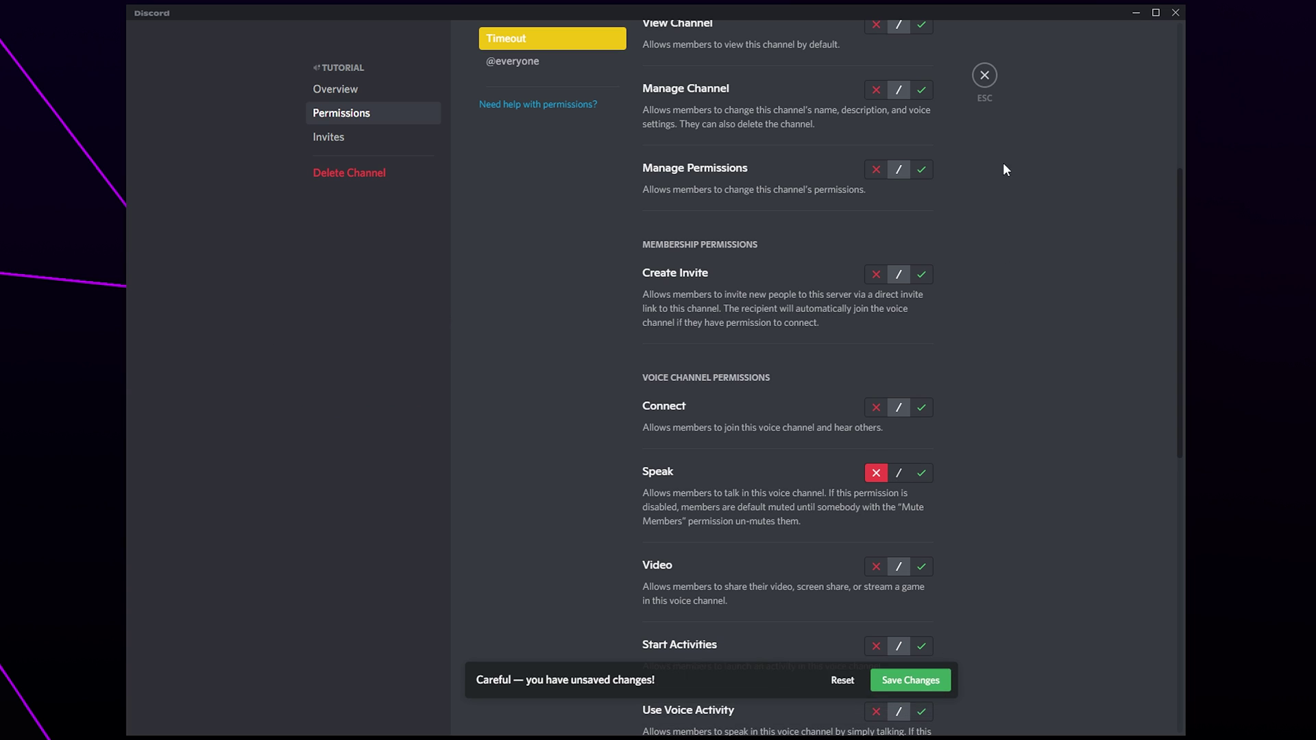
left_click(983, 77)
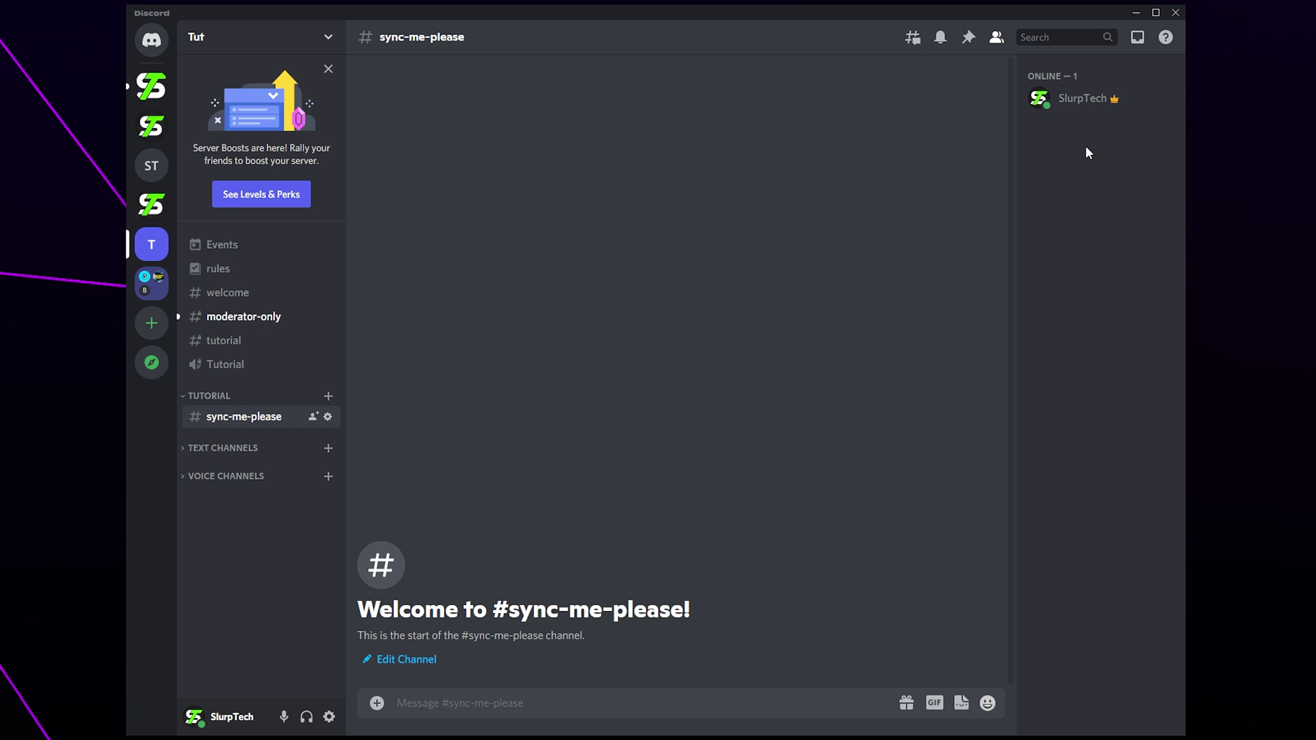
Assign the Timeout role to the server owner from the member list, and remove it again.
left_click(1080, 107)
left_click(819, 244)
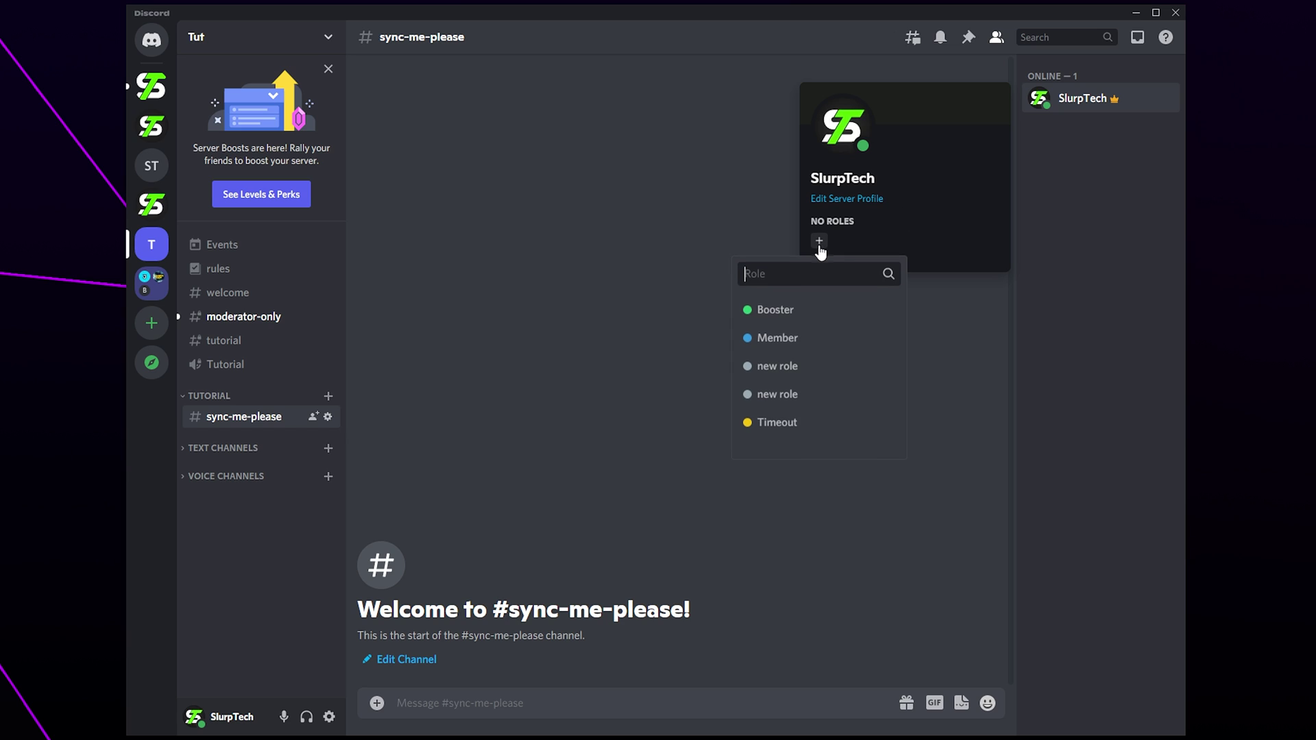
left_click(781, 420)
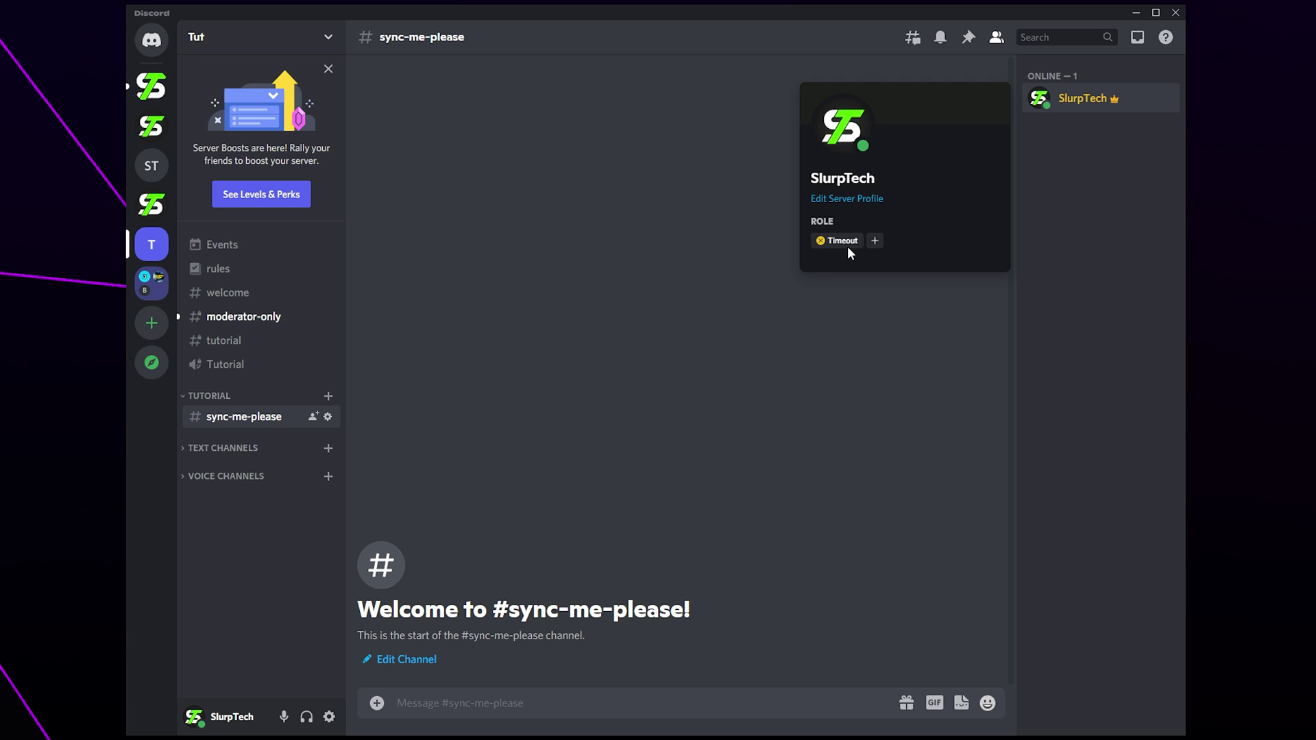
left_click(819, 244)
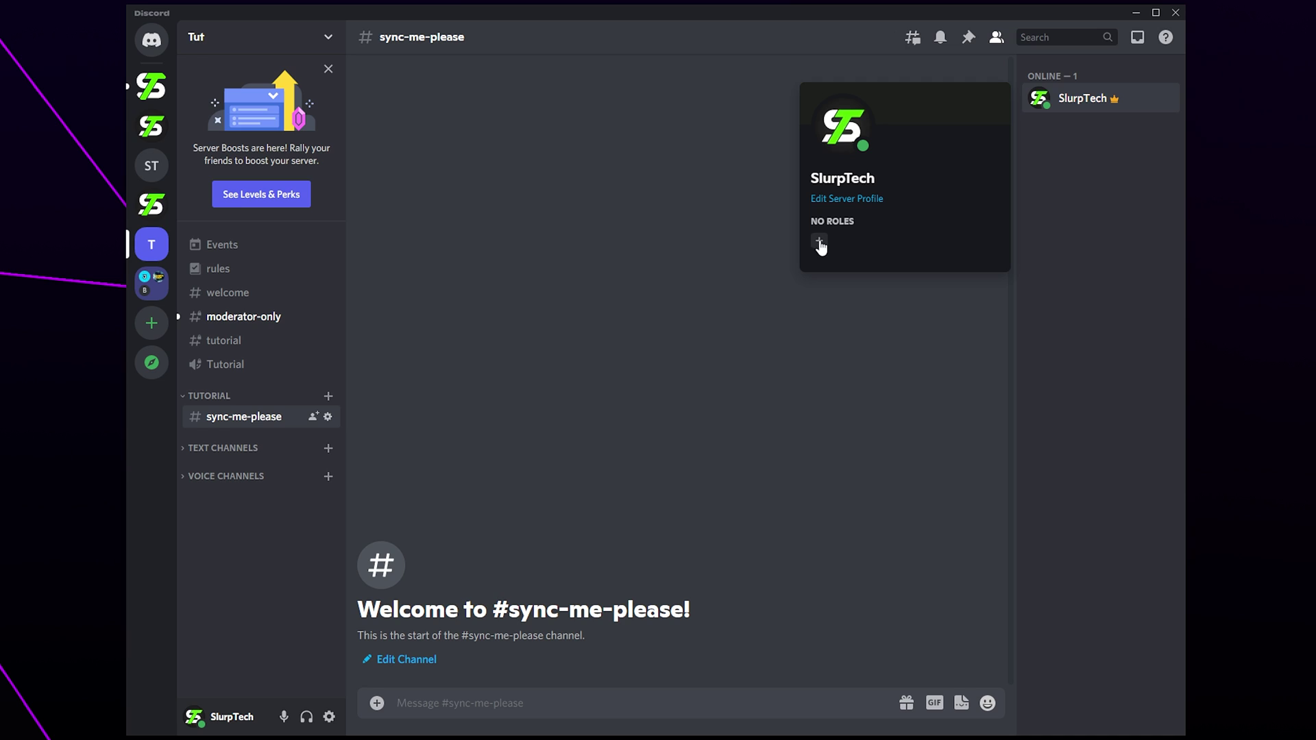
left_click(746, 248)
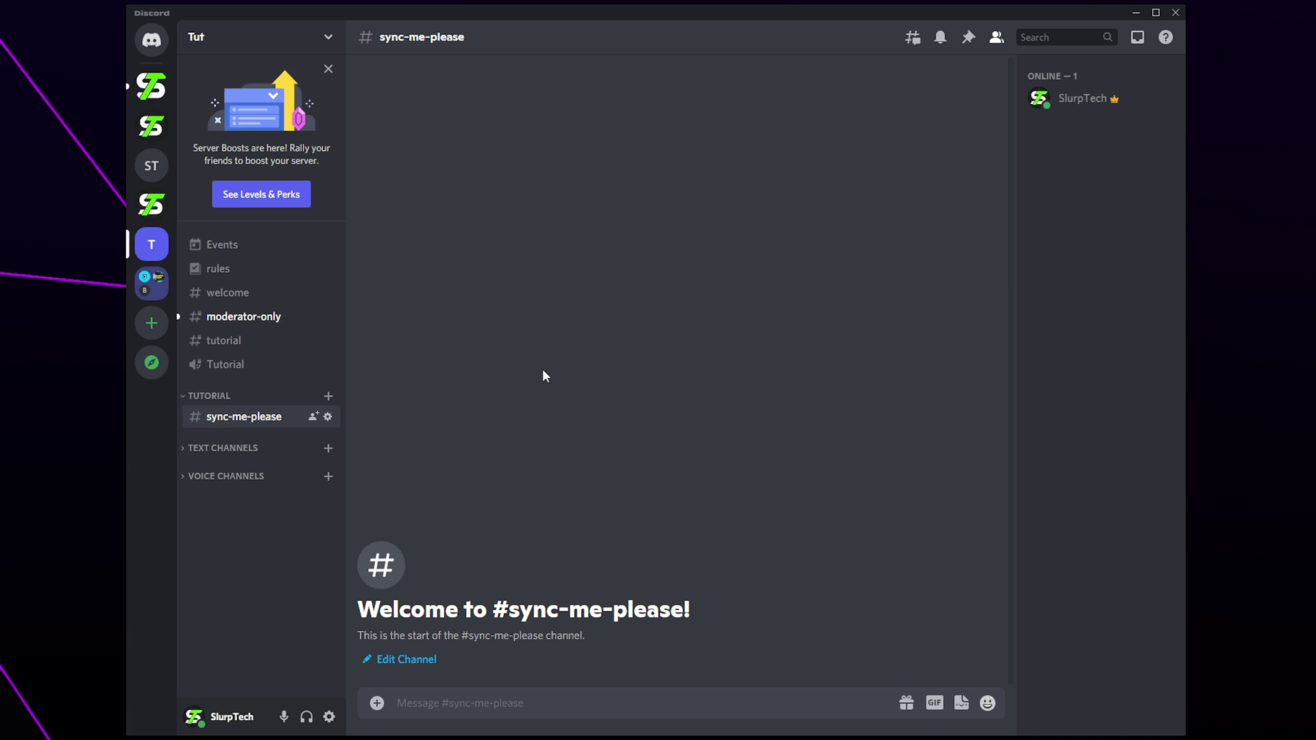
right_click(239, 394)
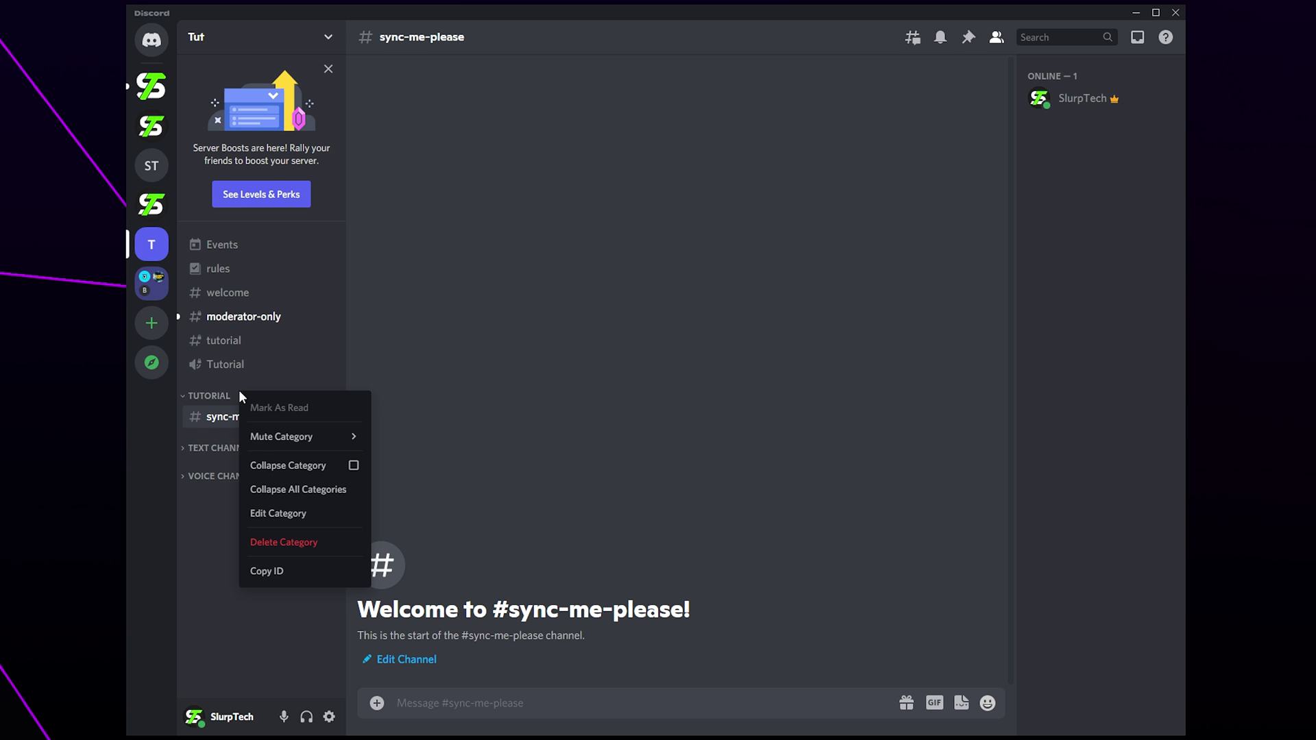
left_click(277, 513)
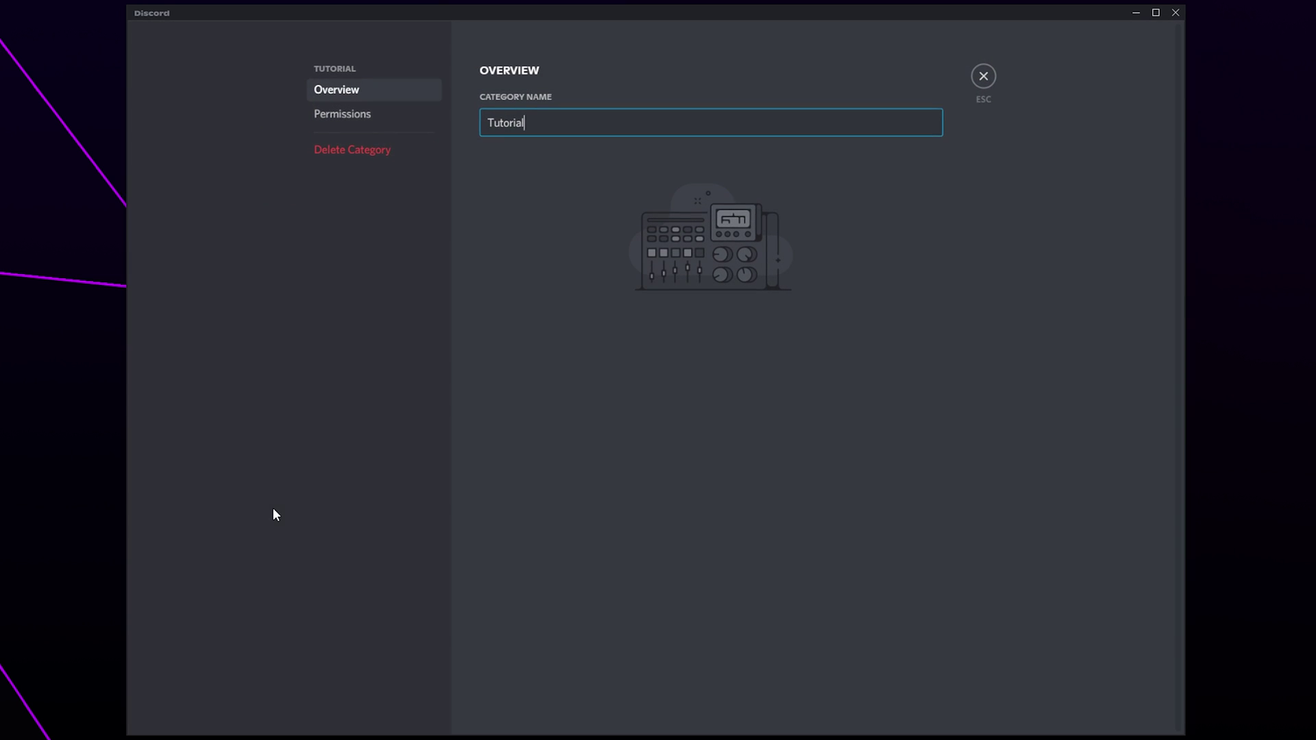
left_click(338, 114)
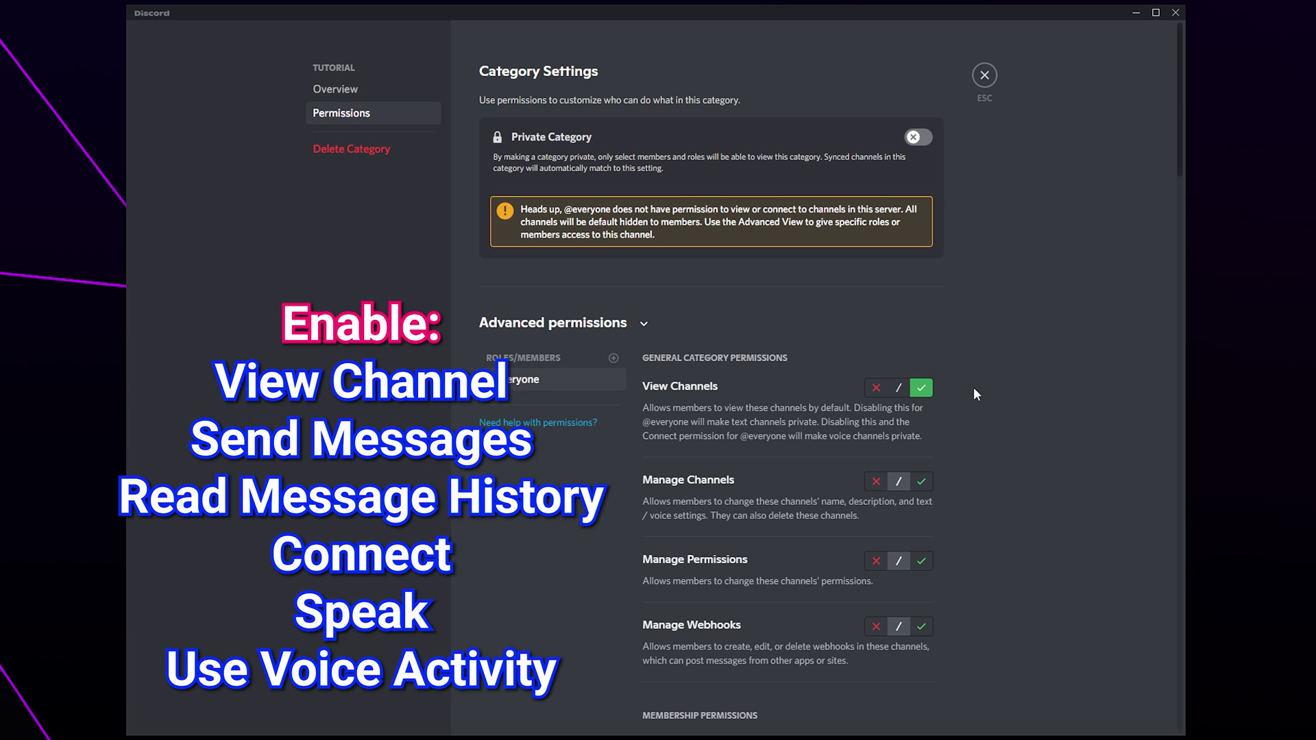
left_click(877, 388)
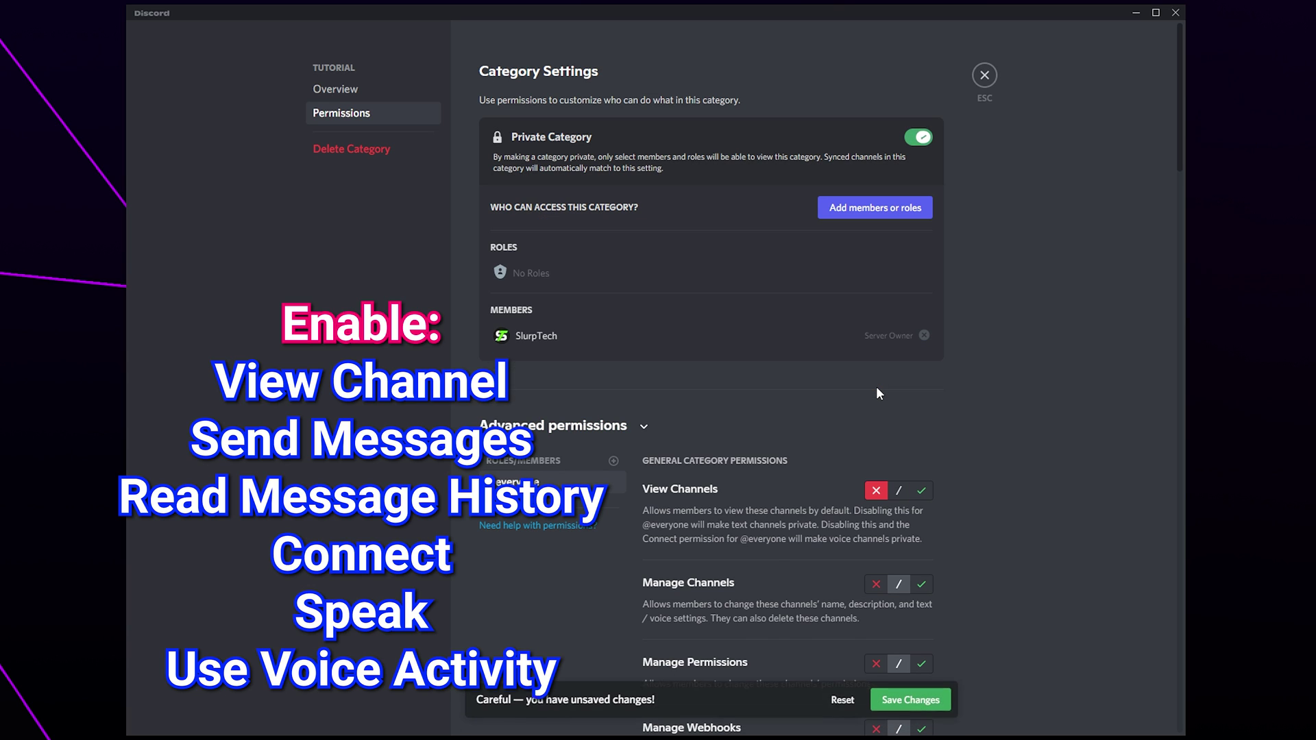
left_click(911, 703)
Add the Member role to the Tutorial category's permissions, allow it View Channels and save.
left_click(614, 461)
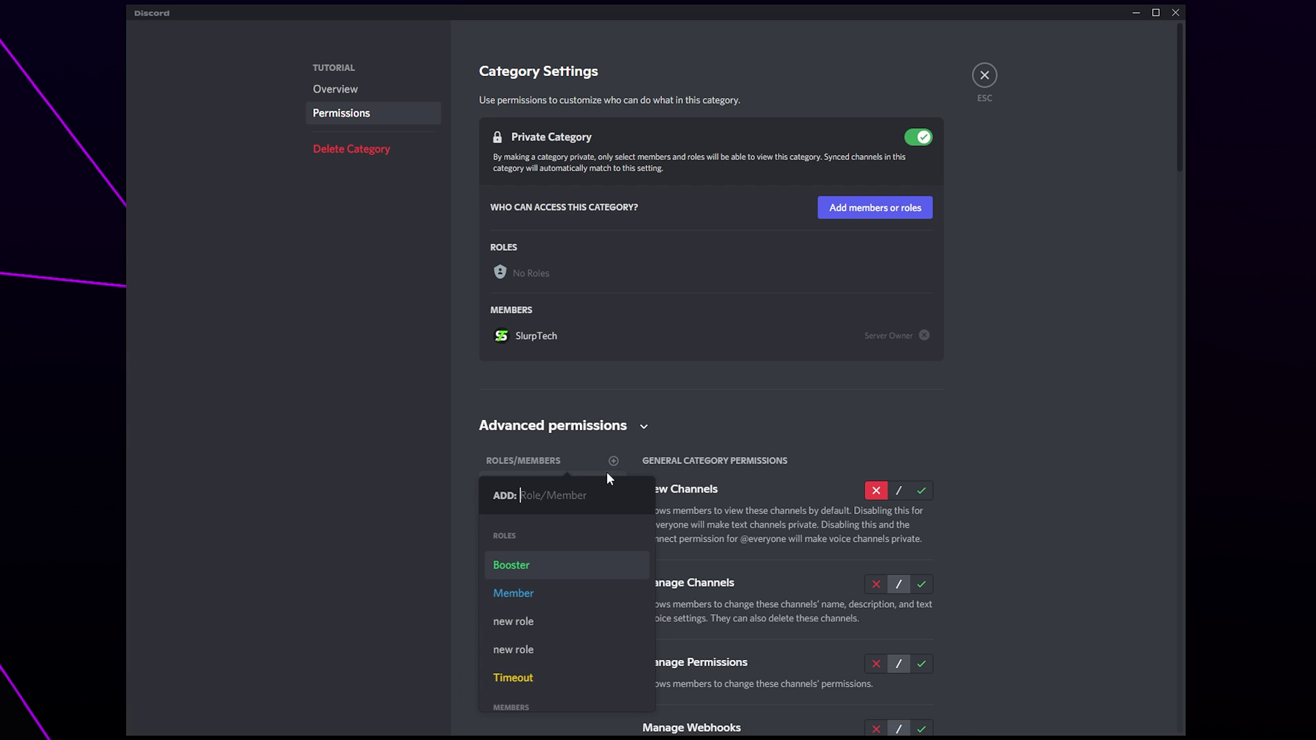
left_click(559, 594)
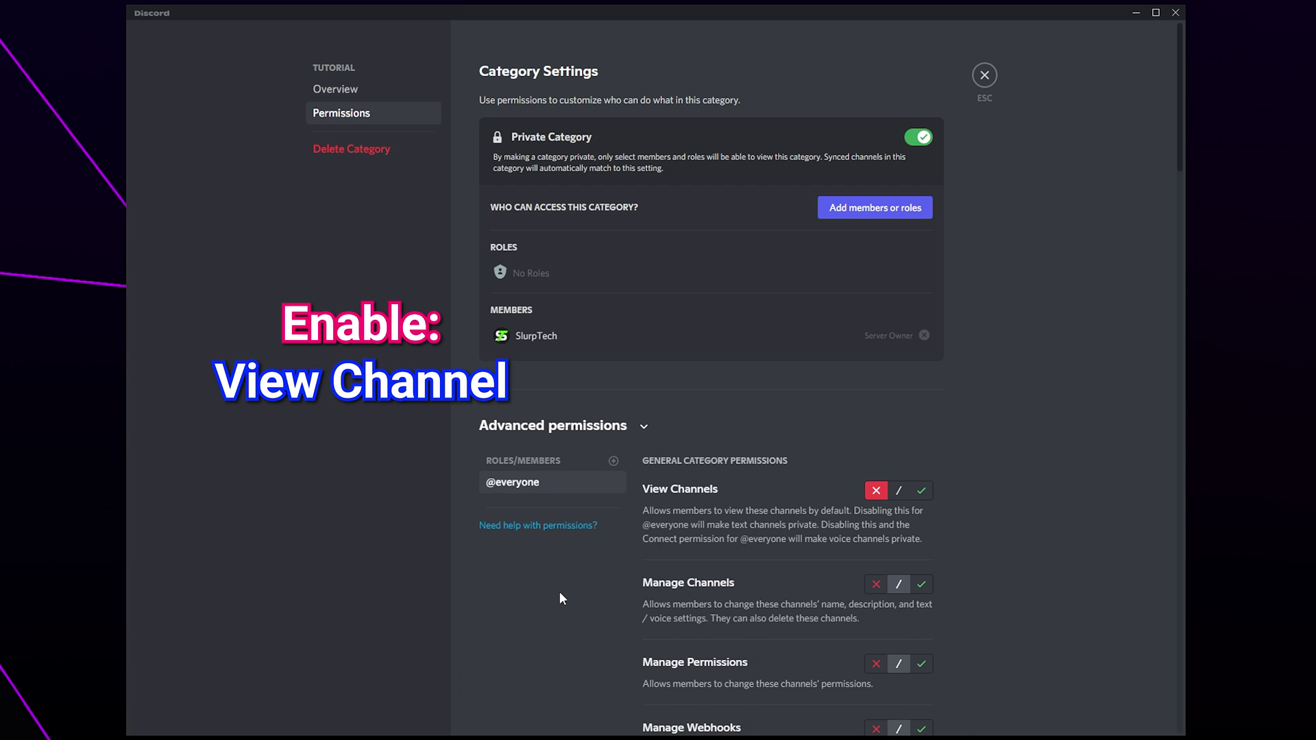
left_click(919, 491)
left_click(910, 704)
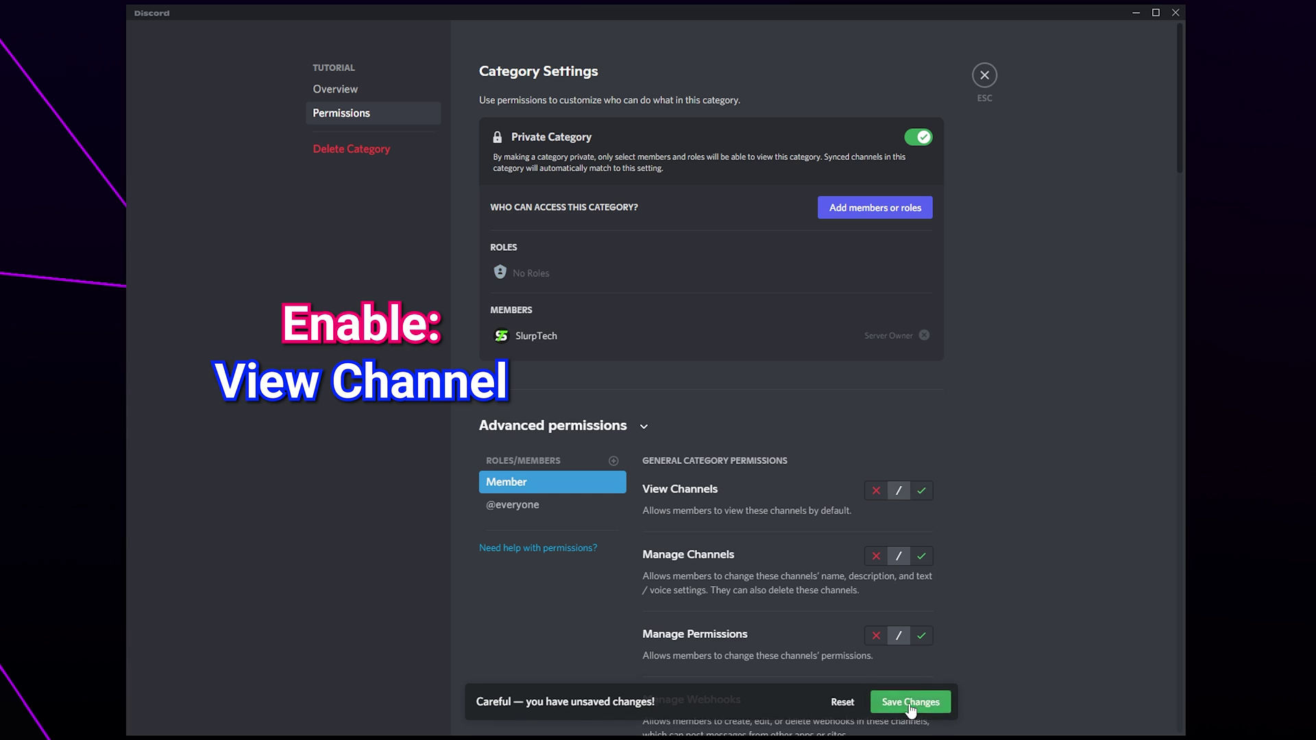
Add the Timeout role to the Tutorial category's permissions, deny it Send Messages and Speak, save and close the category settings.
left_click(613, 460)
left_click(549, 641)
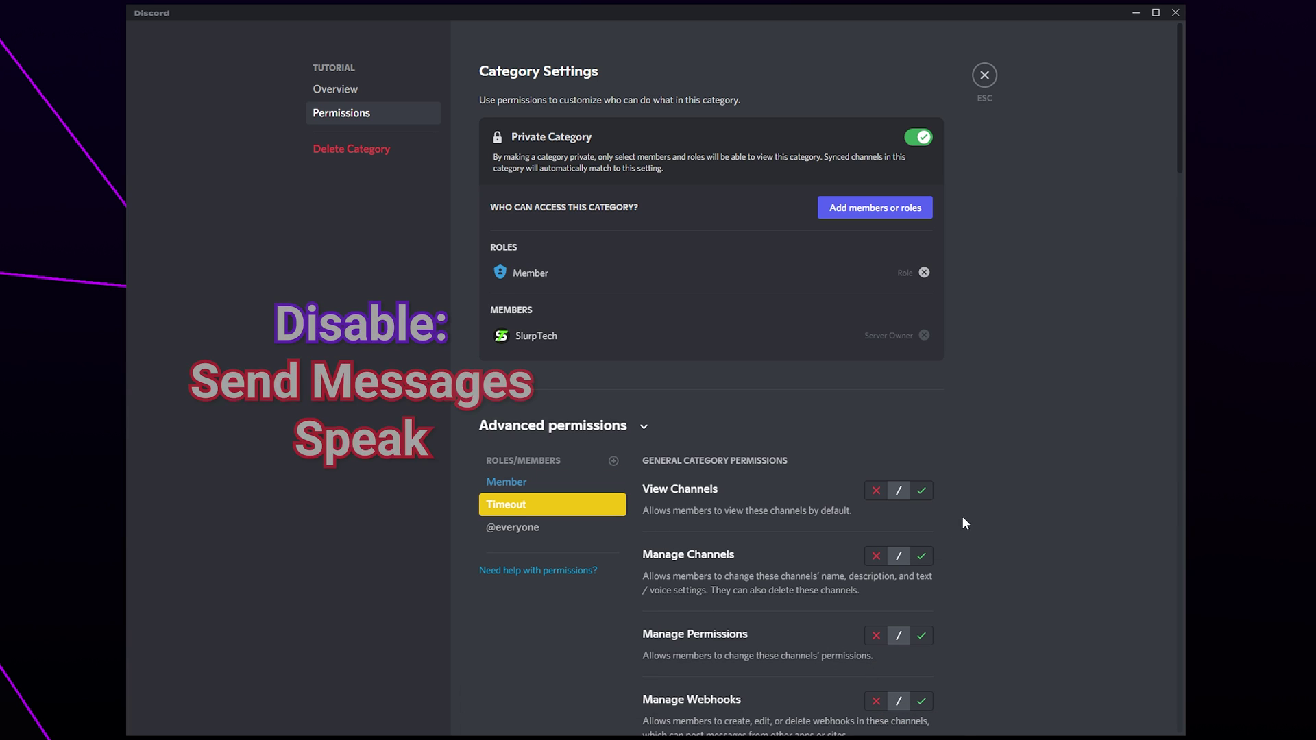
scroll(967, 510, "down", 7)
left_click(876, 451)
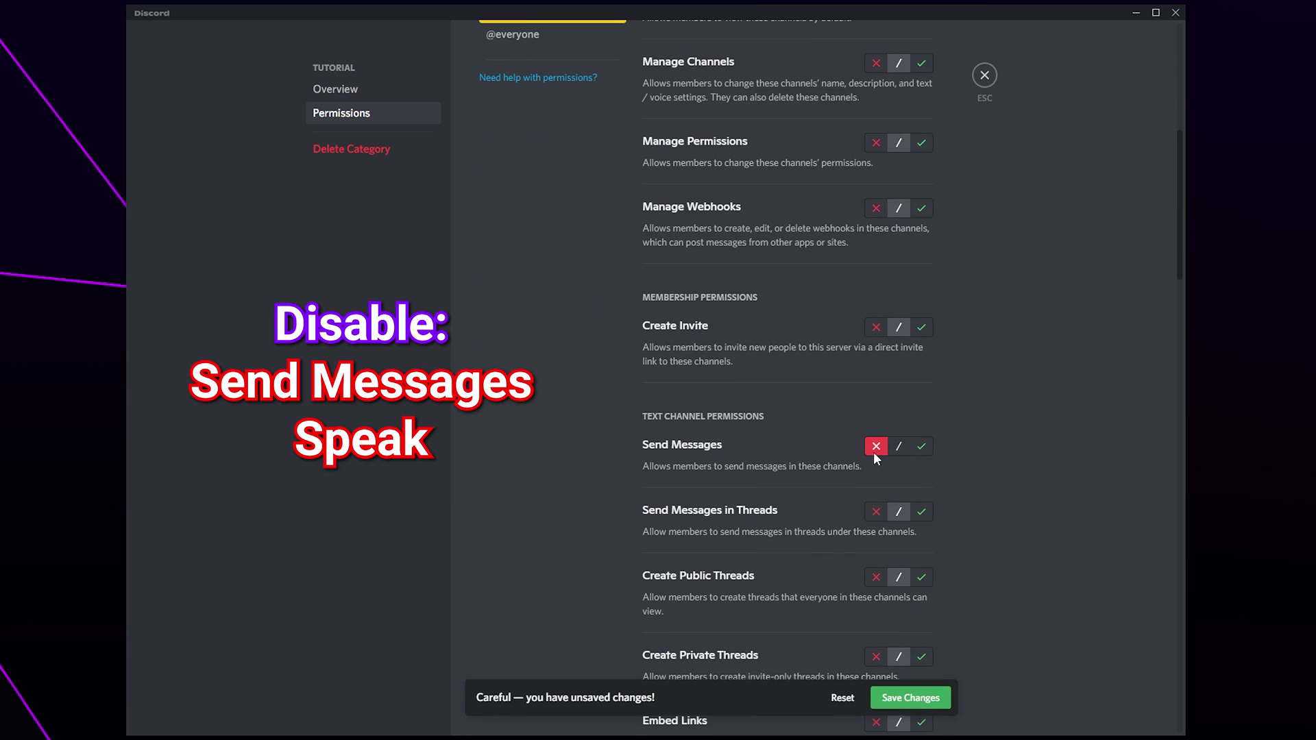
scroll(969, 491, "down", 7)
scroll(927, 472, "down", 10)
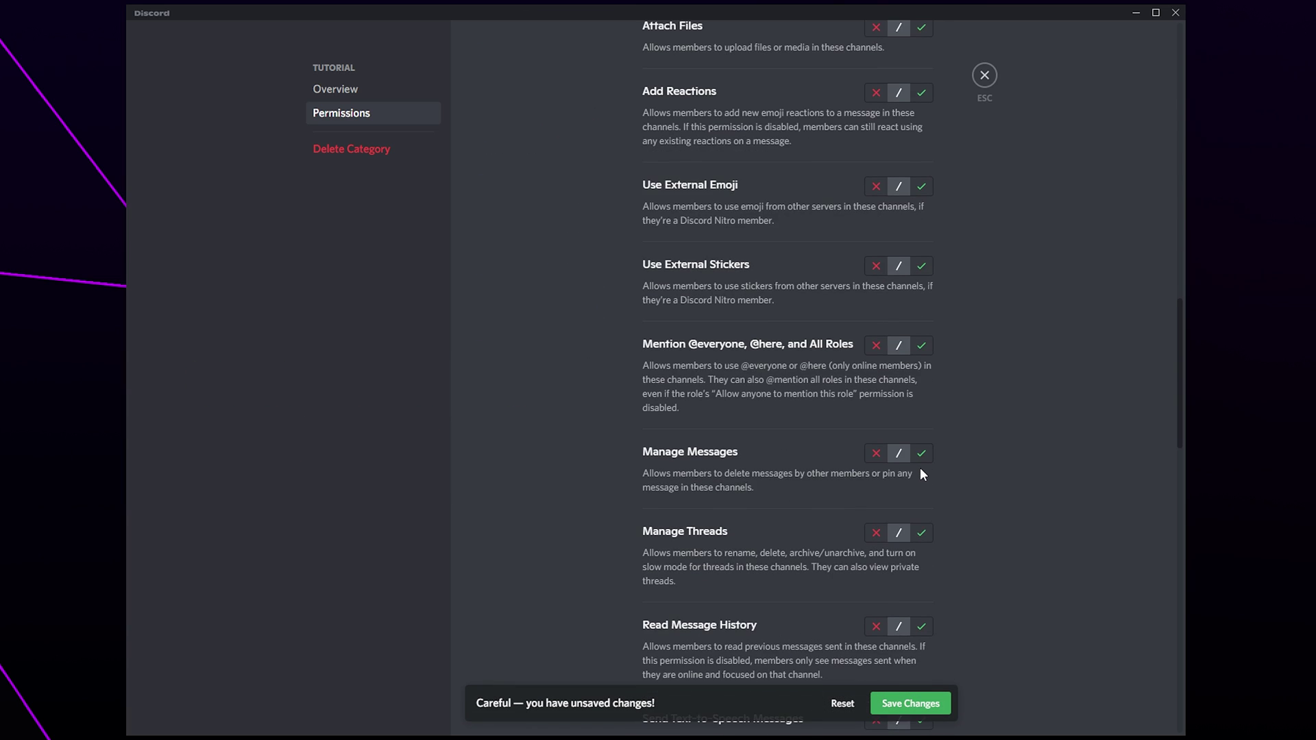
left_click(876, 505)
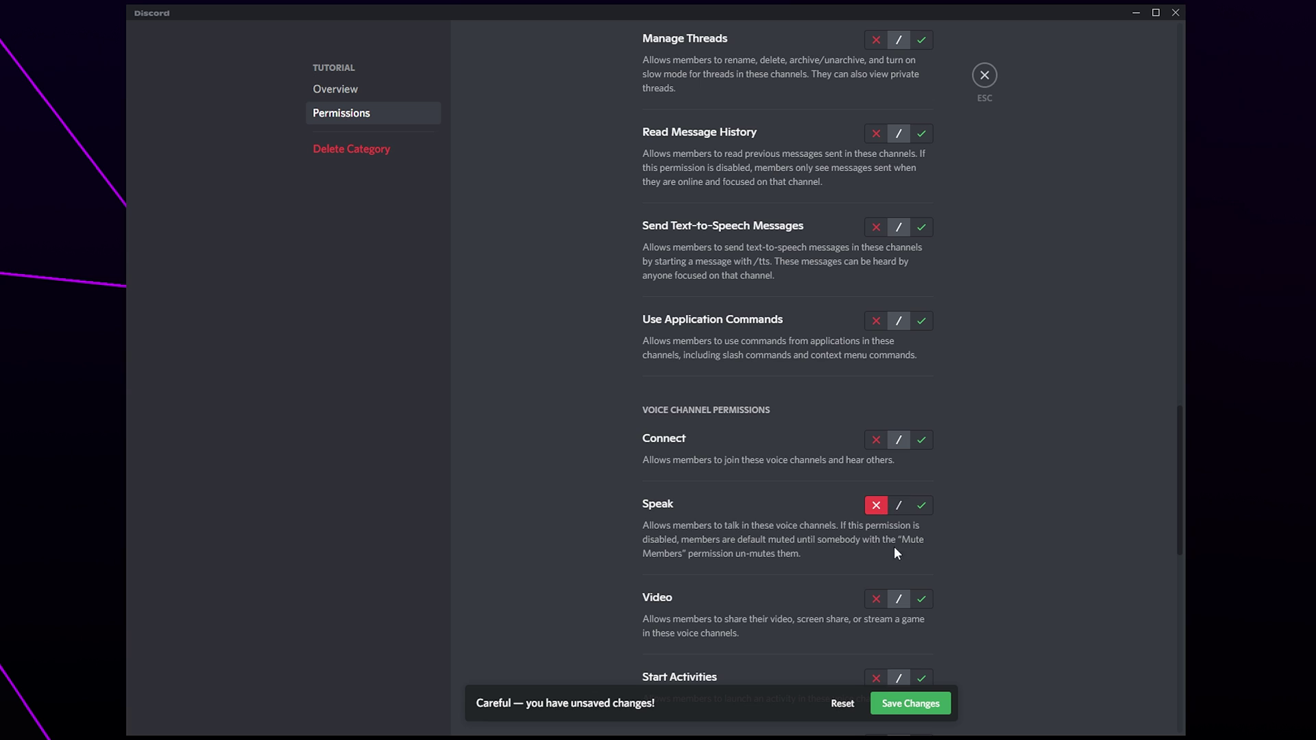
left_click(936, 703)
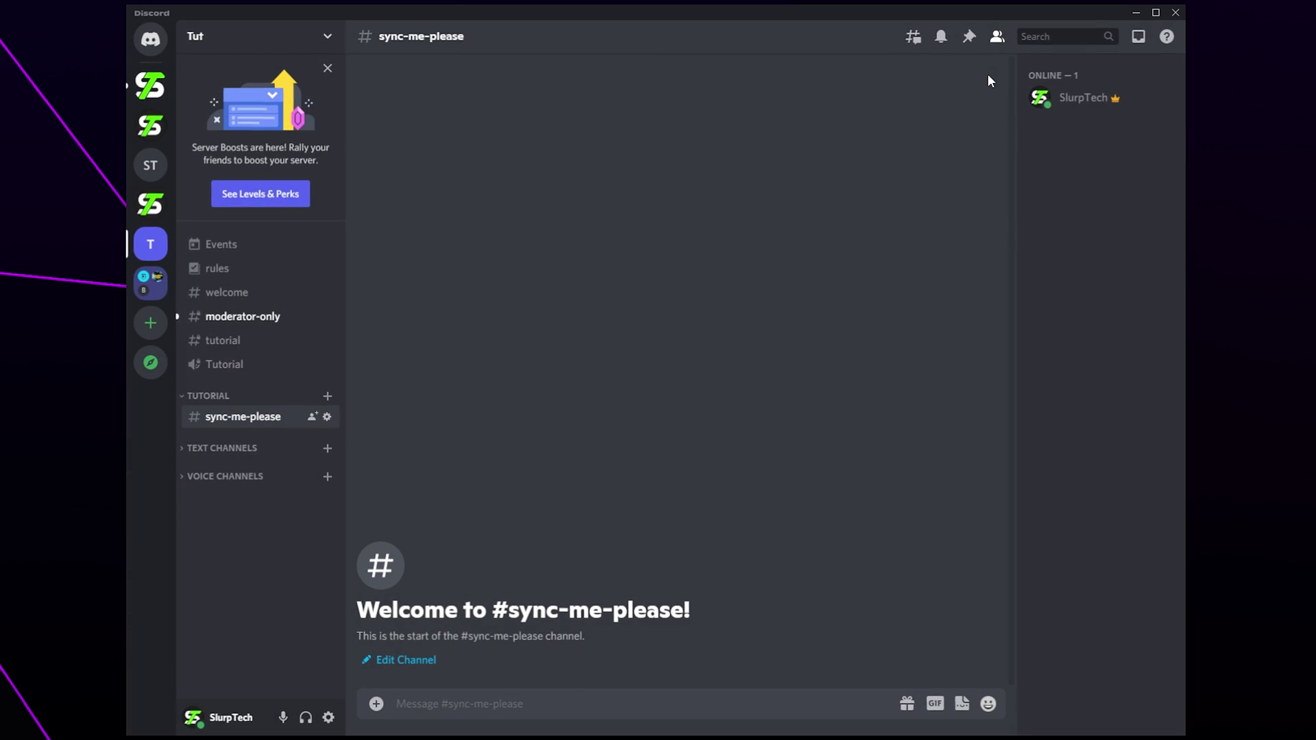
Move the welcome channel into the Tutorial category, sync its permissions with the category and open the channel.
left_click_drag(219, 296, 230, 397)
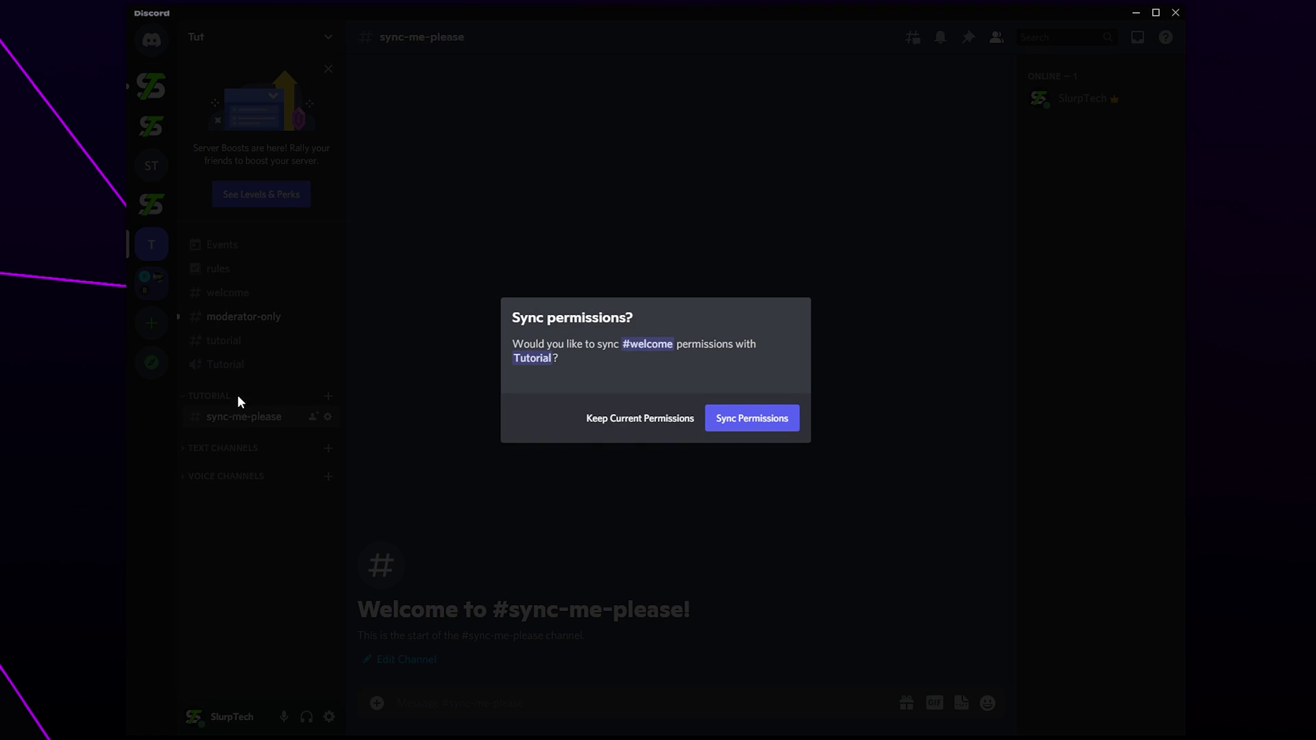
left_click(753, 432)
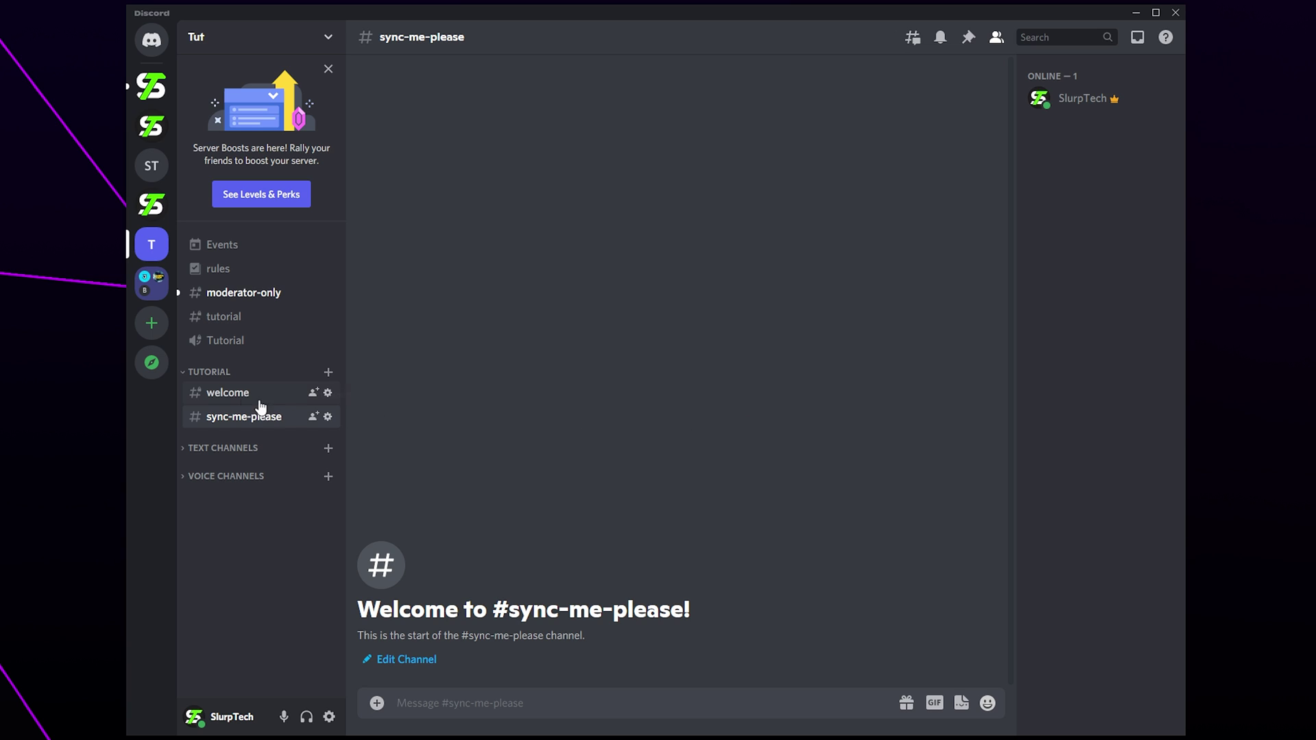
left_click(230, 401)
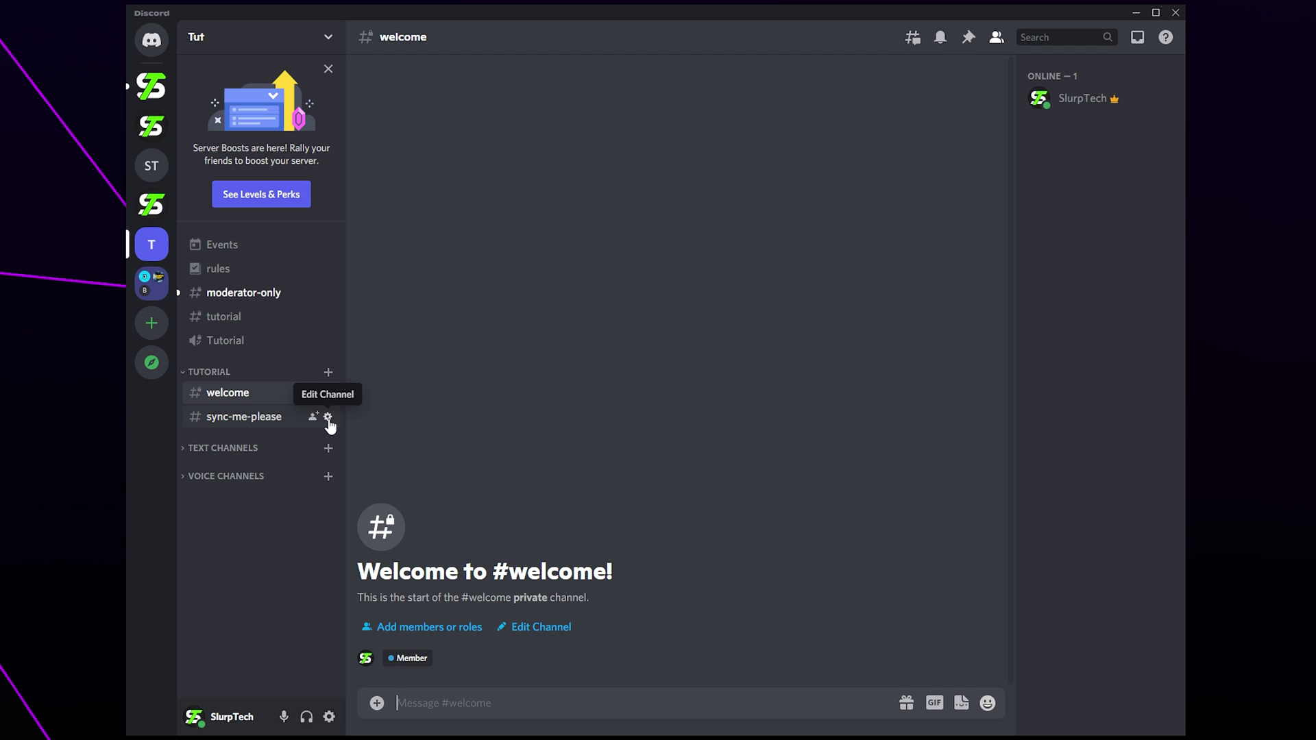
Sync the sync-me-please channel's permissions with the Tutorial category and close the channel settings.
left_click(327, 417)
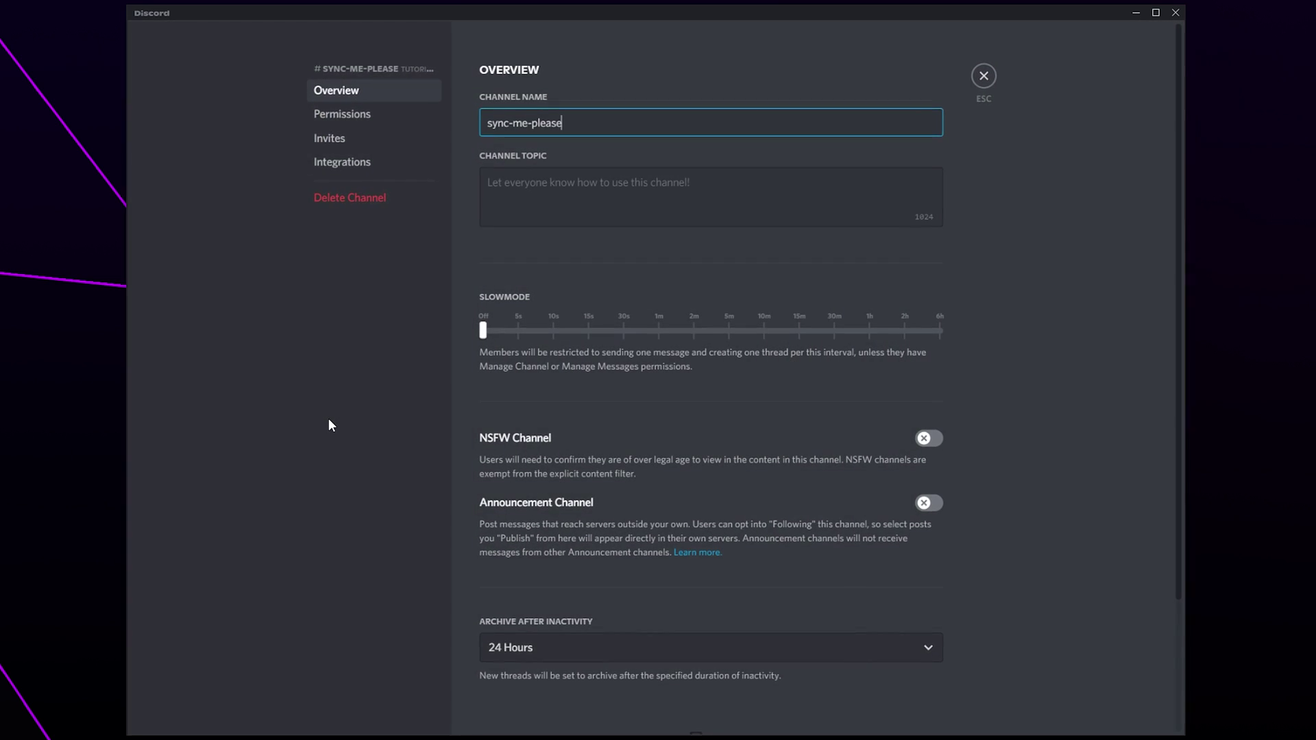
left_click(348, 120)
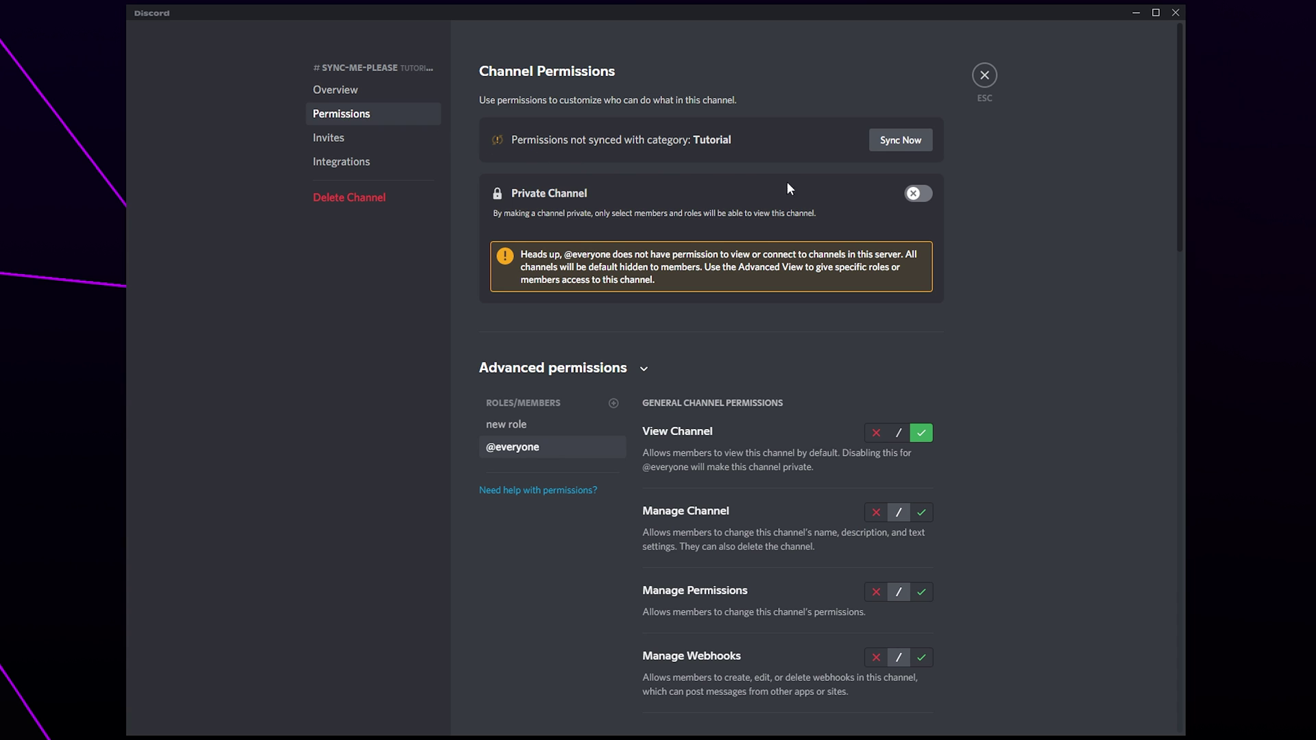
left_click(901, 144)
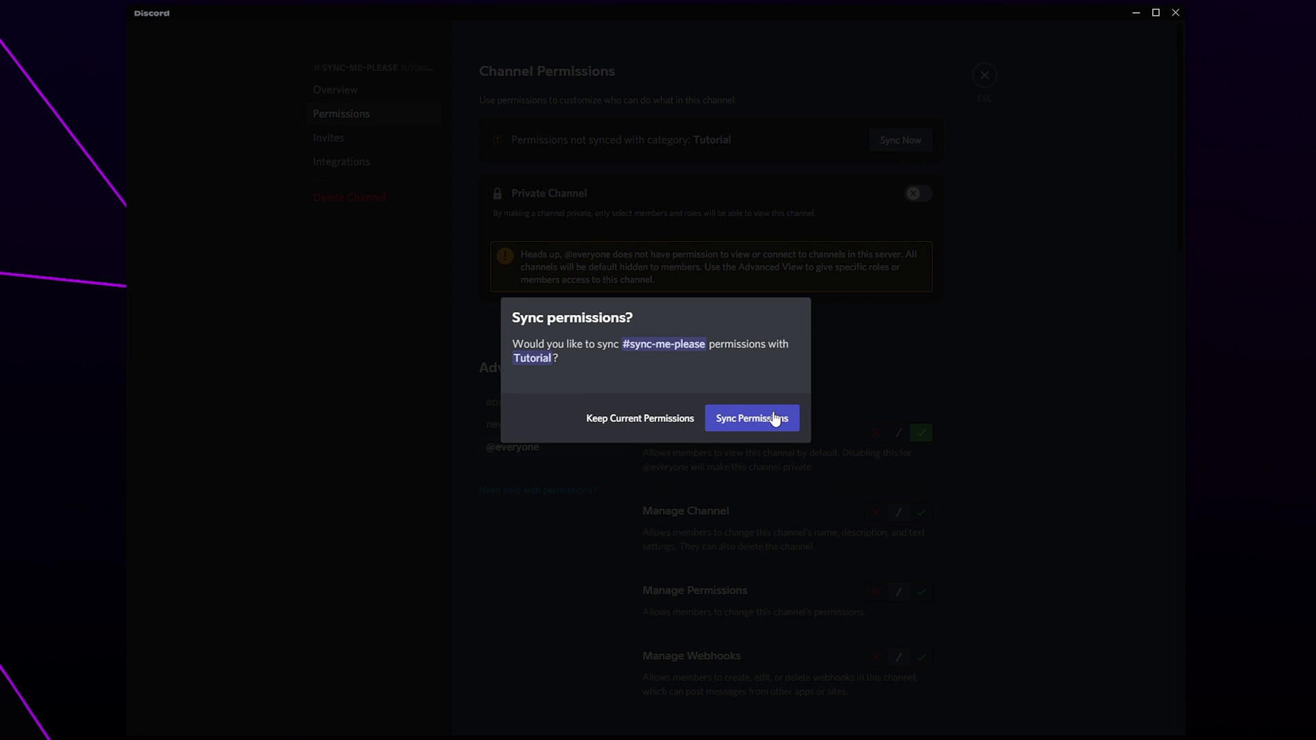
left_click(769, 418)
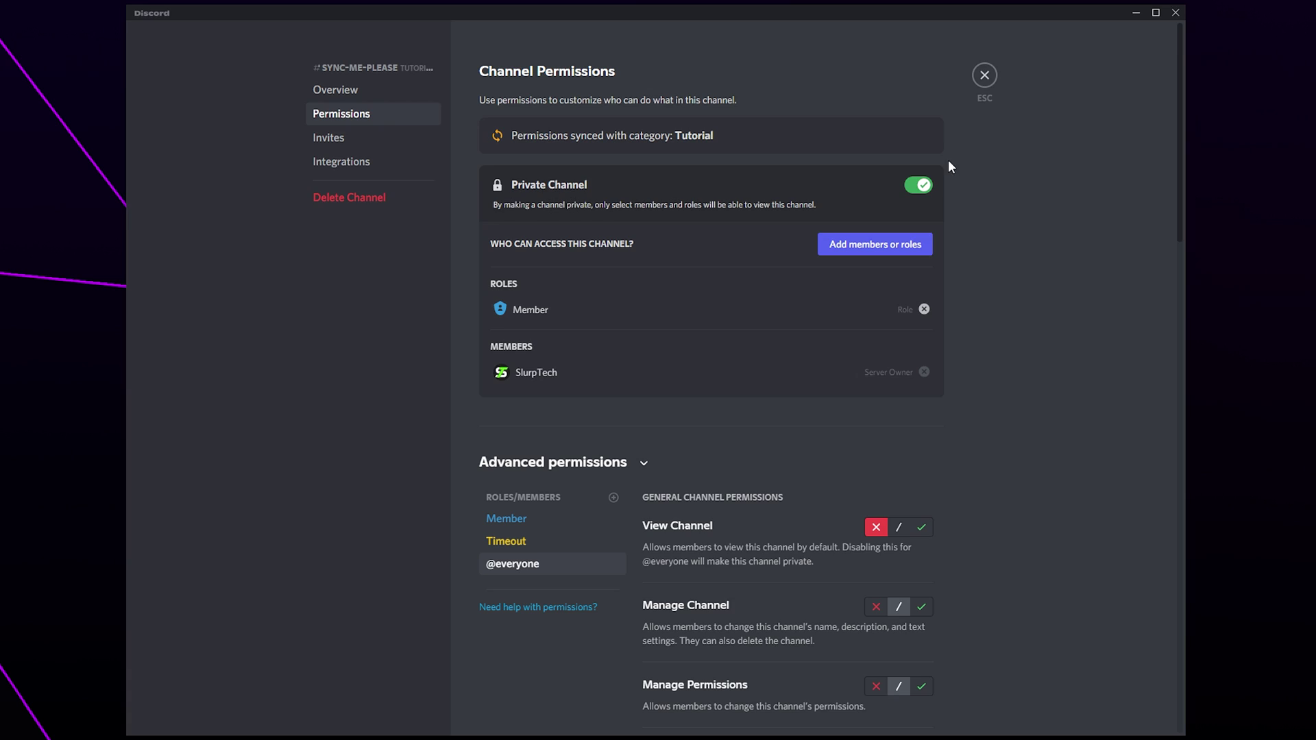
key("Escape")
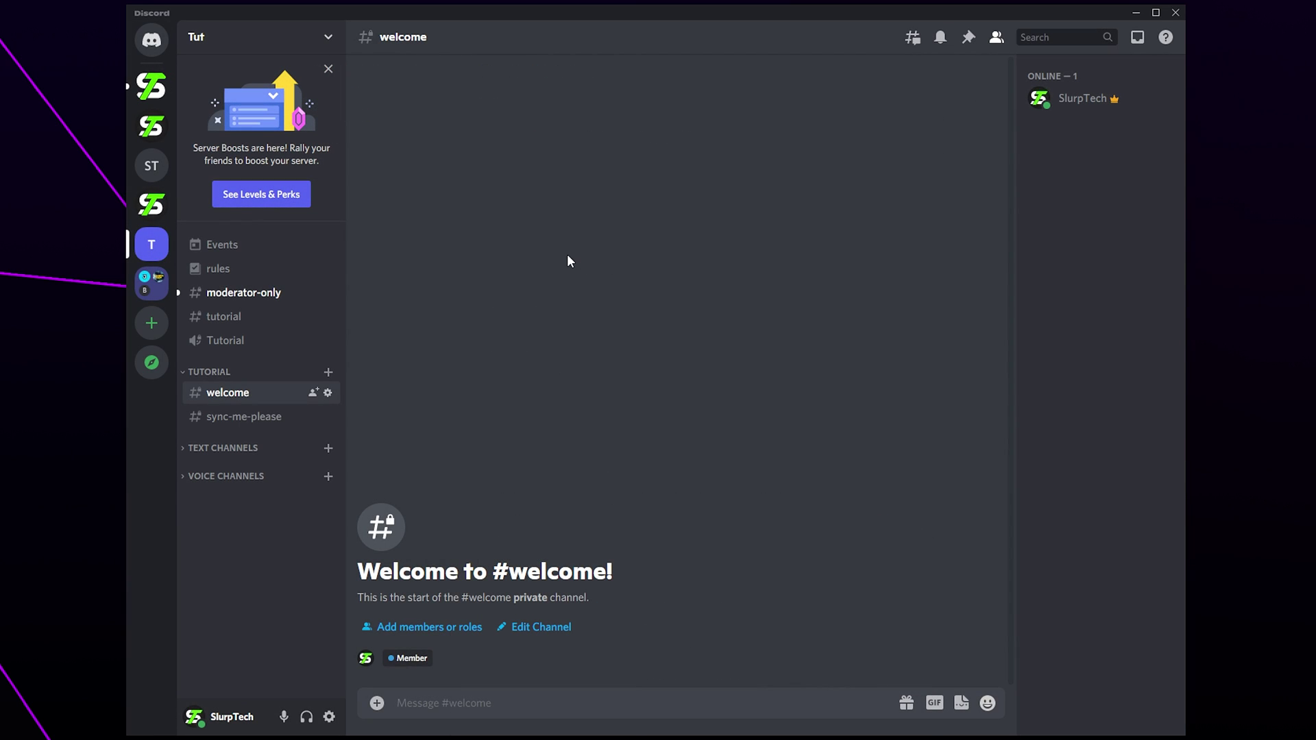
Turn off the Send Messages permission for the Booster role in the server's role settings, save and close the settings.
left_click(235, 41)
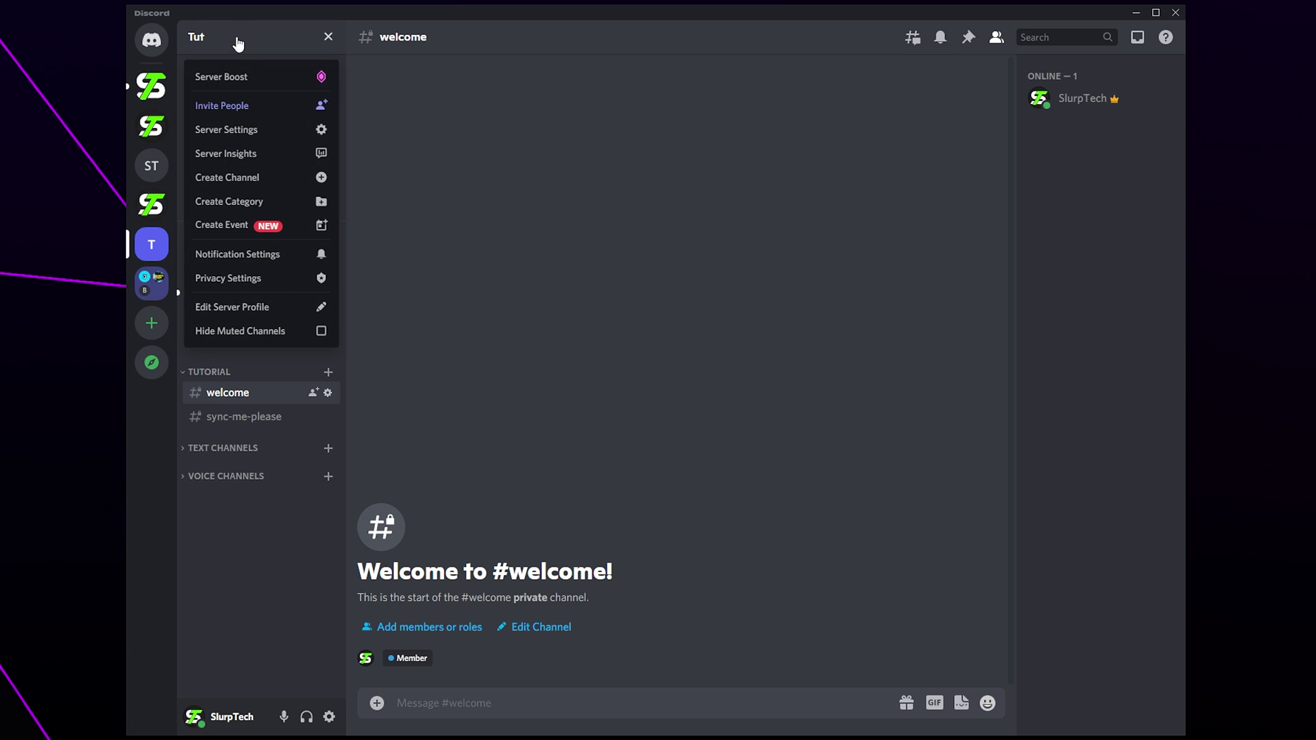
left_click(239, 131)
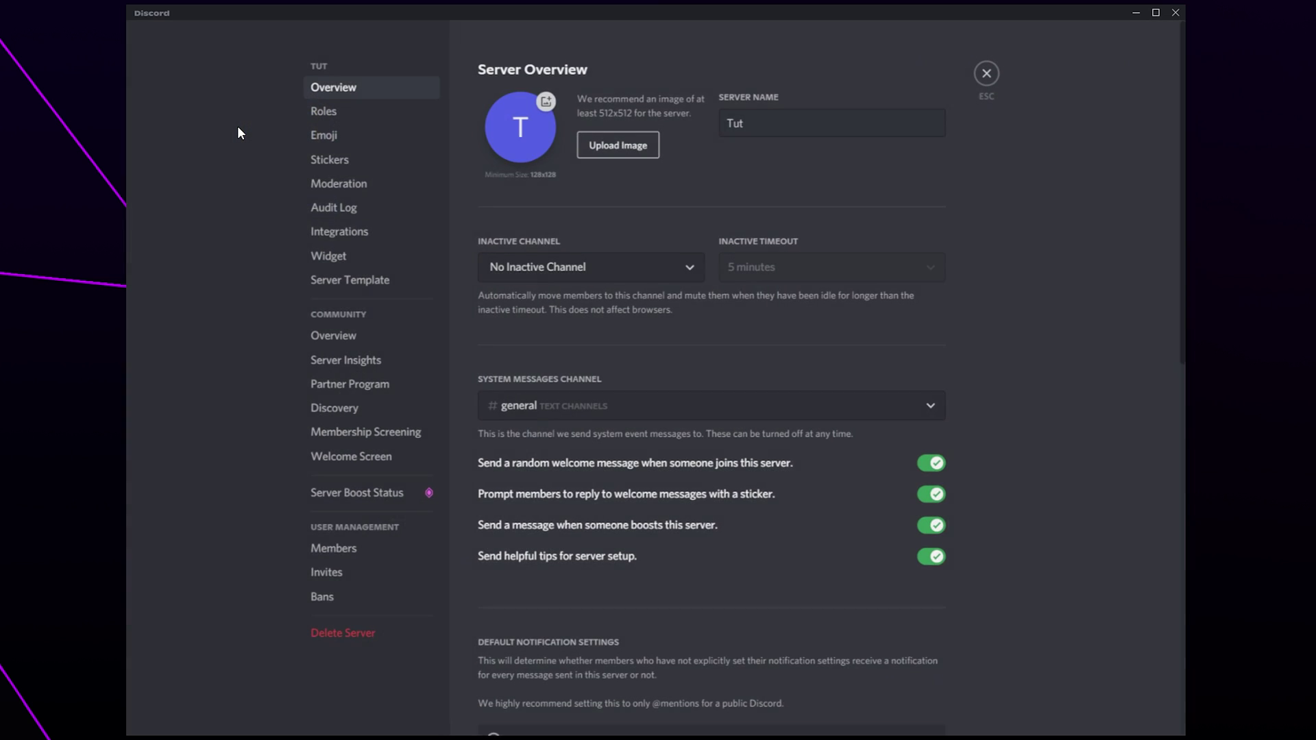
left_click(367, 121)
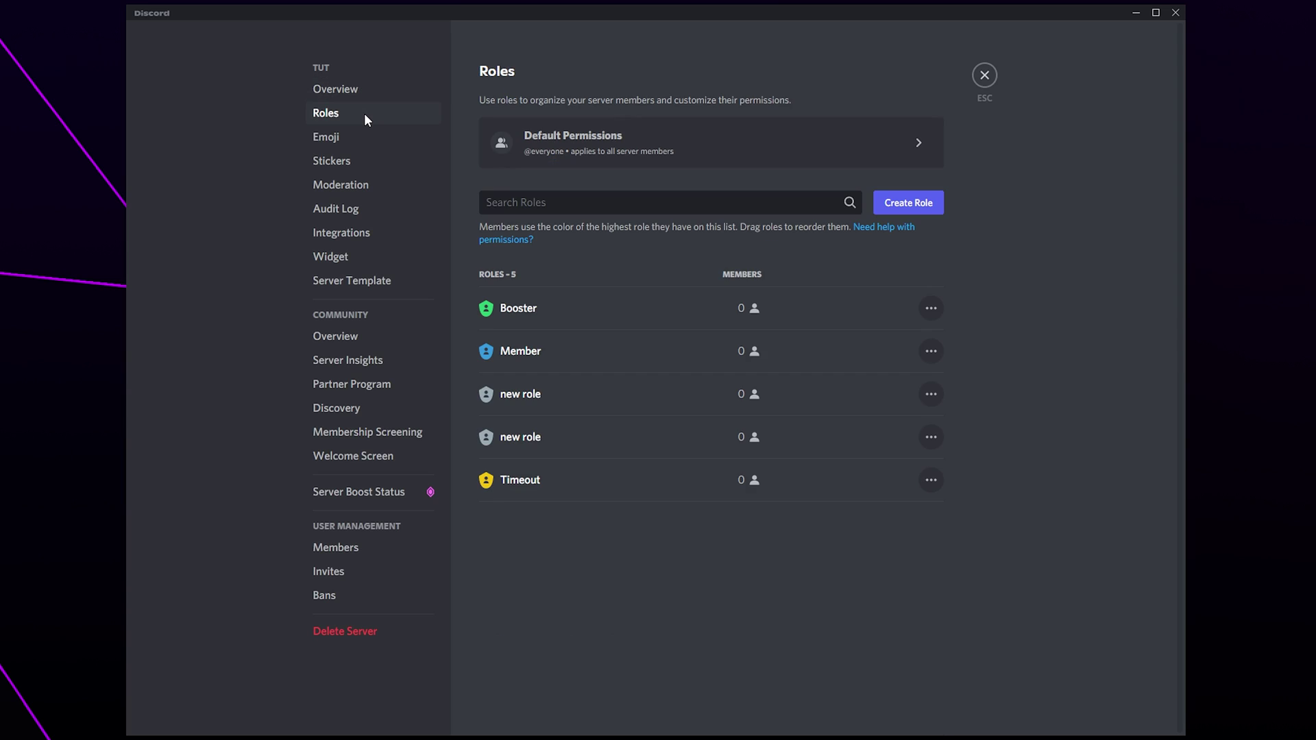
left_click(598, 310)
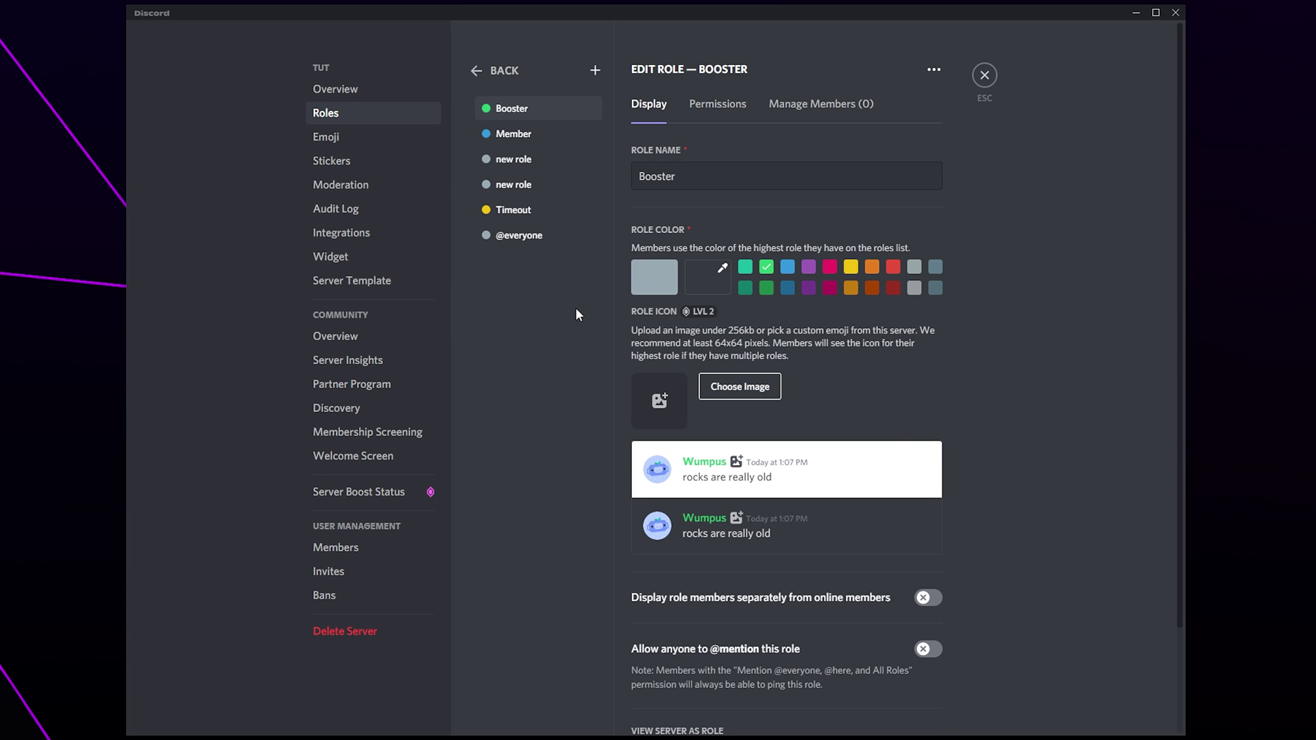
left_click(725, 108)
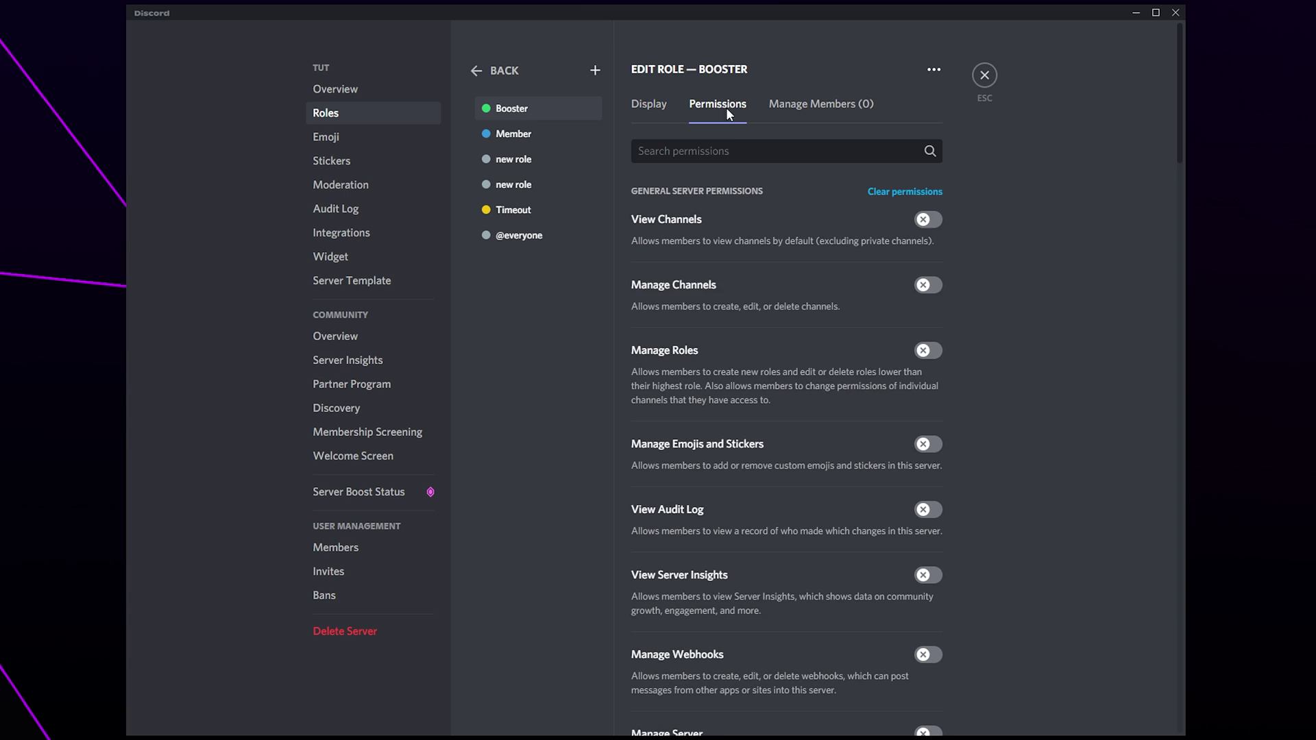
type("send")
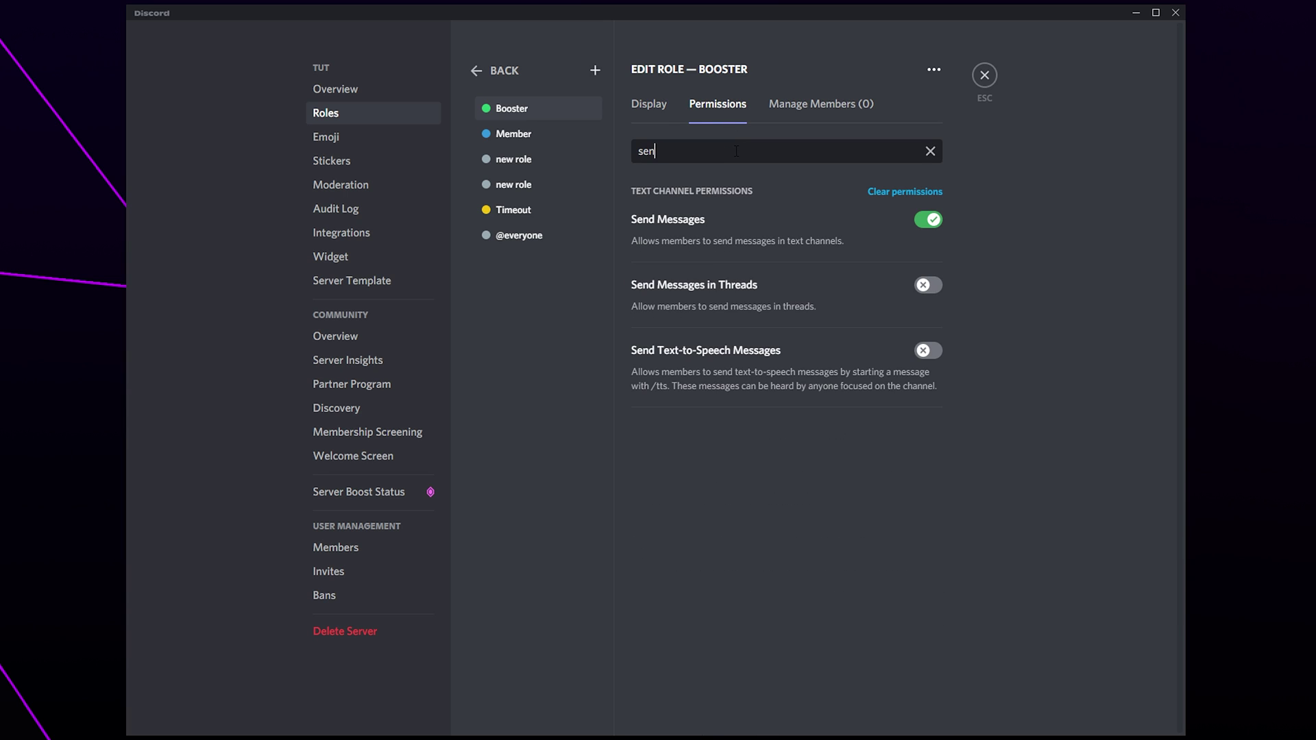
left_click(928, 220)
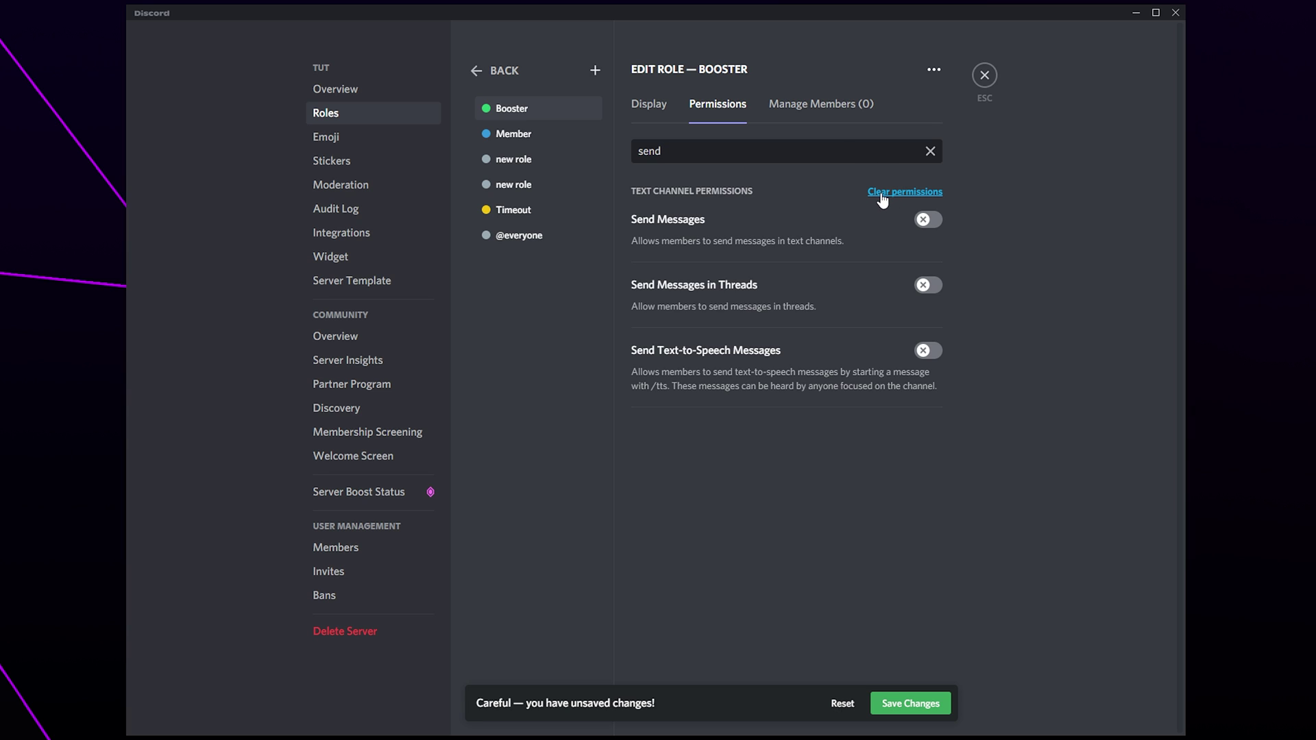
left_click(899, 708)
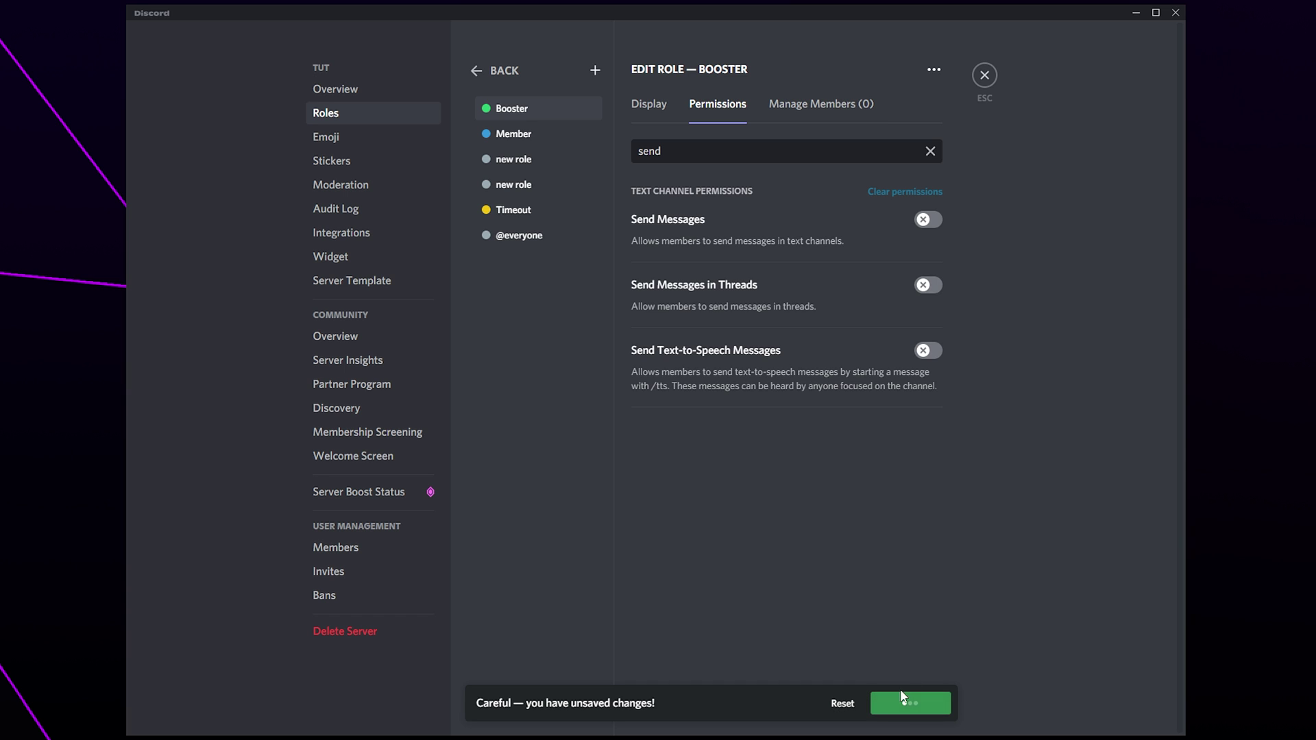
left_click(985, 77)
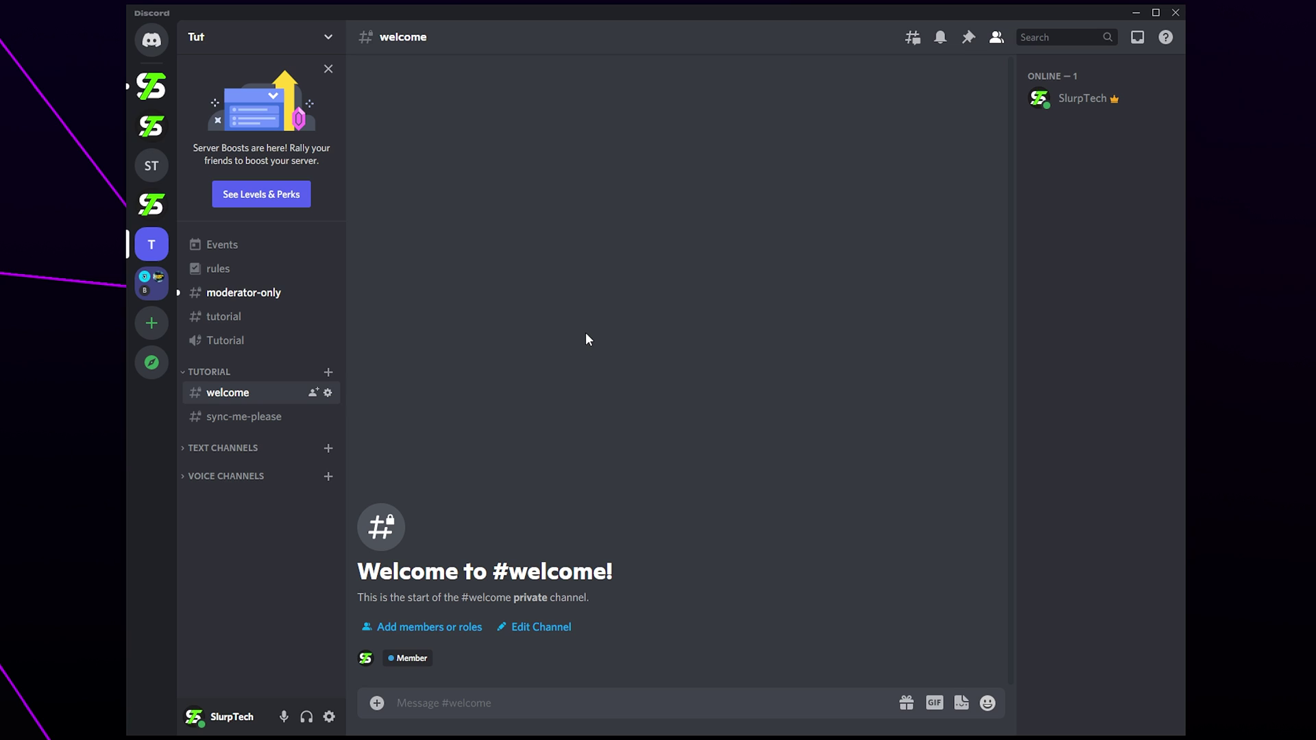
Reset the Booster role's Send Messages permission to neutral in the Tutorial category, check its Speak permission, save and close the category settings.
right_click(239, 370)
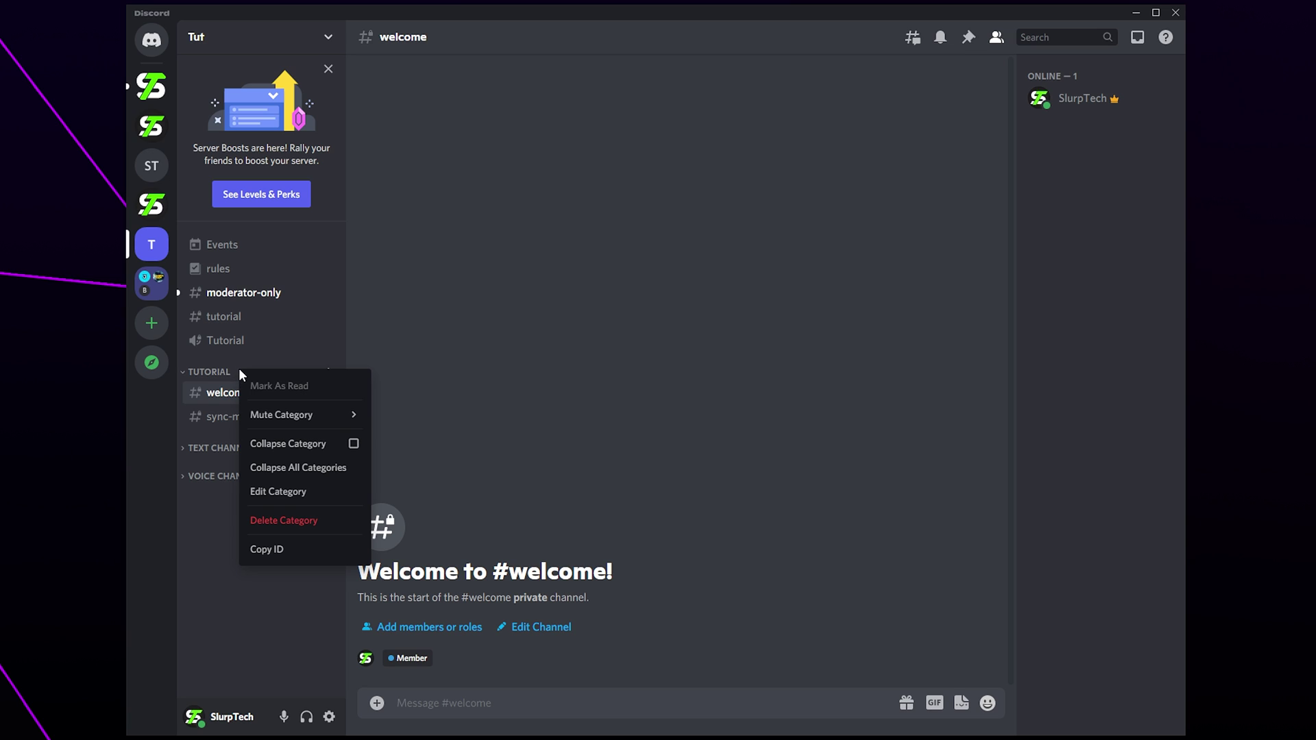
left_click(272, 493)
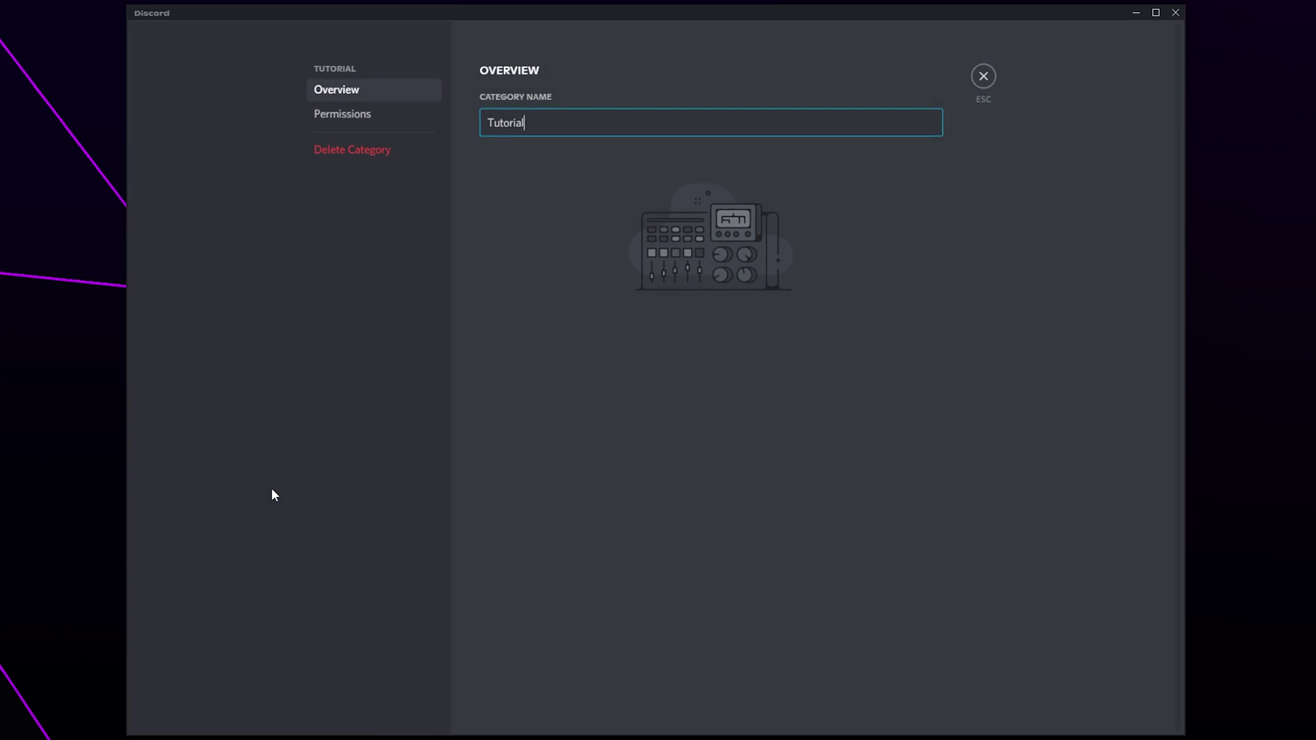
left_click(355, 118)
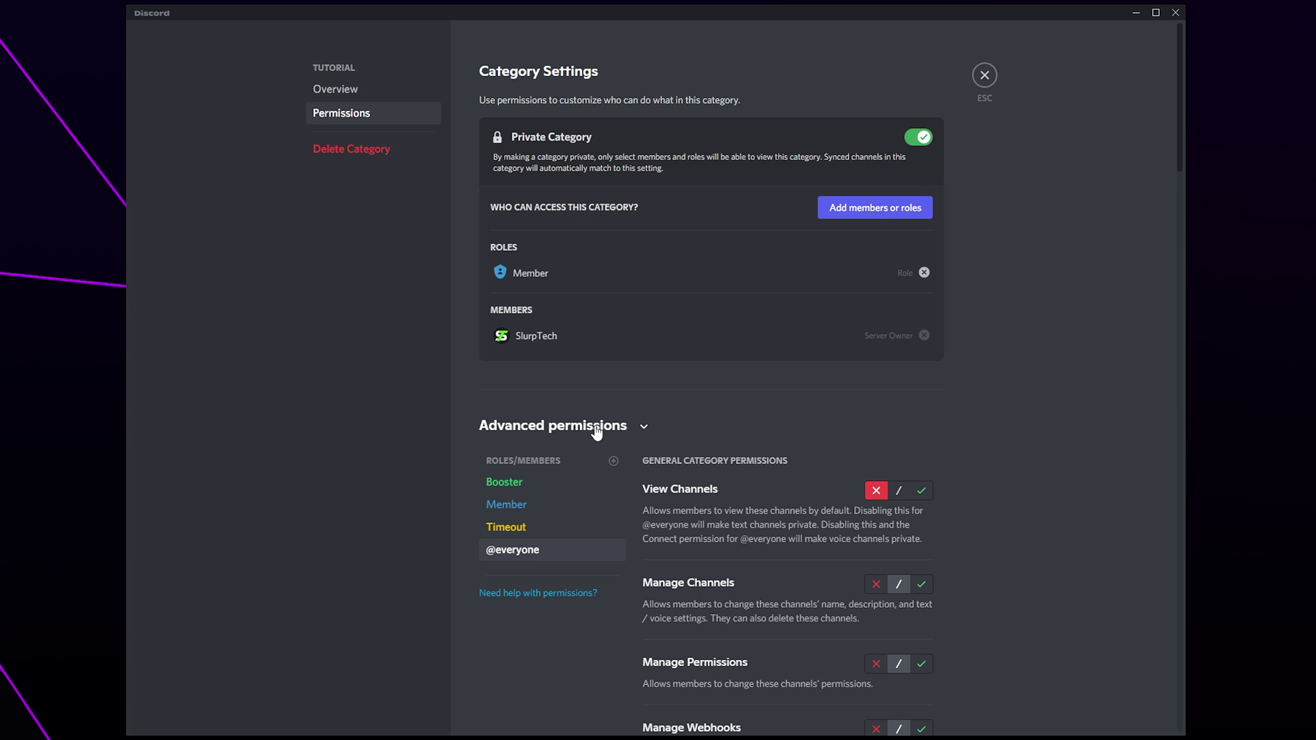
left_click(536, 487)
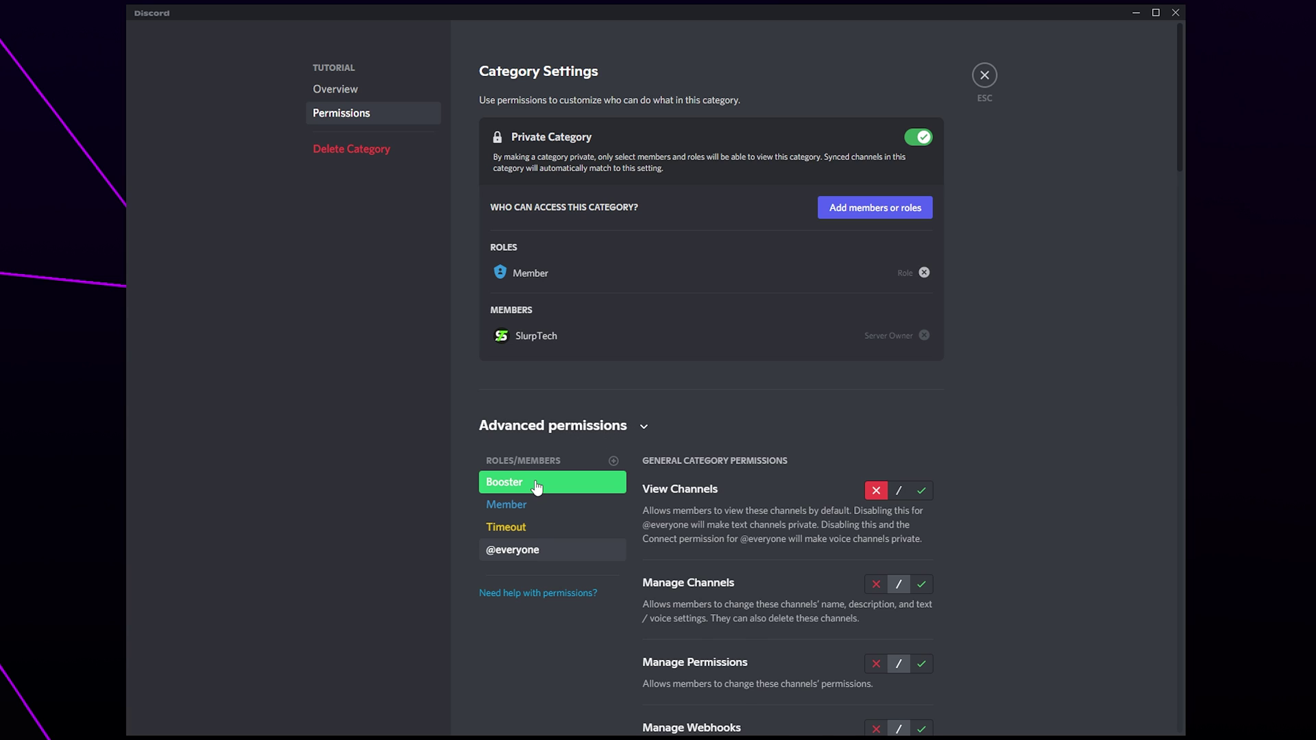
scroll(989, 419, "down", 8)
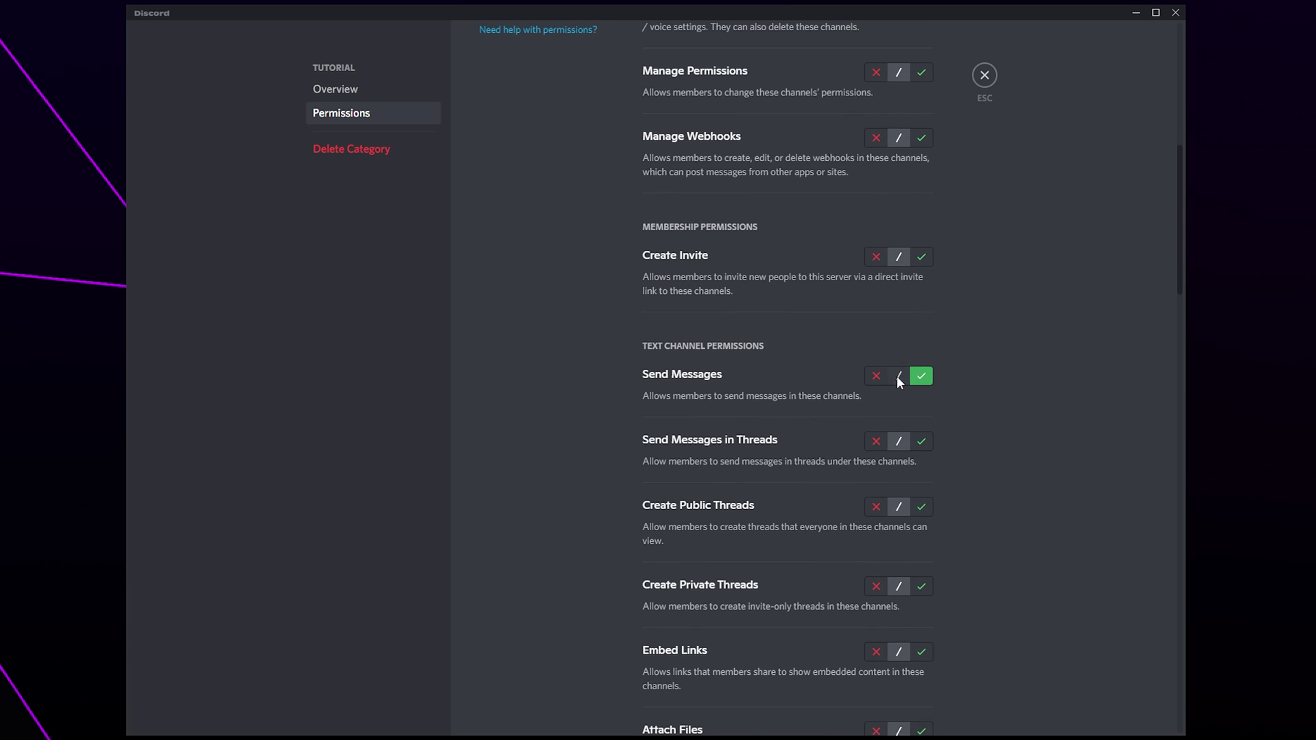
left_click(898, 375)
scroll(965, 375, "down", 8)
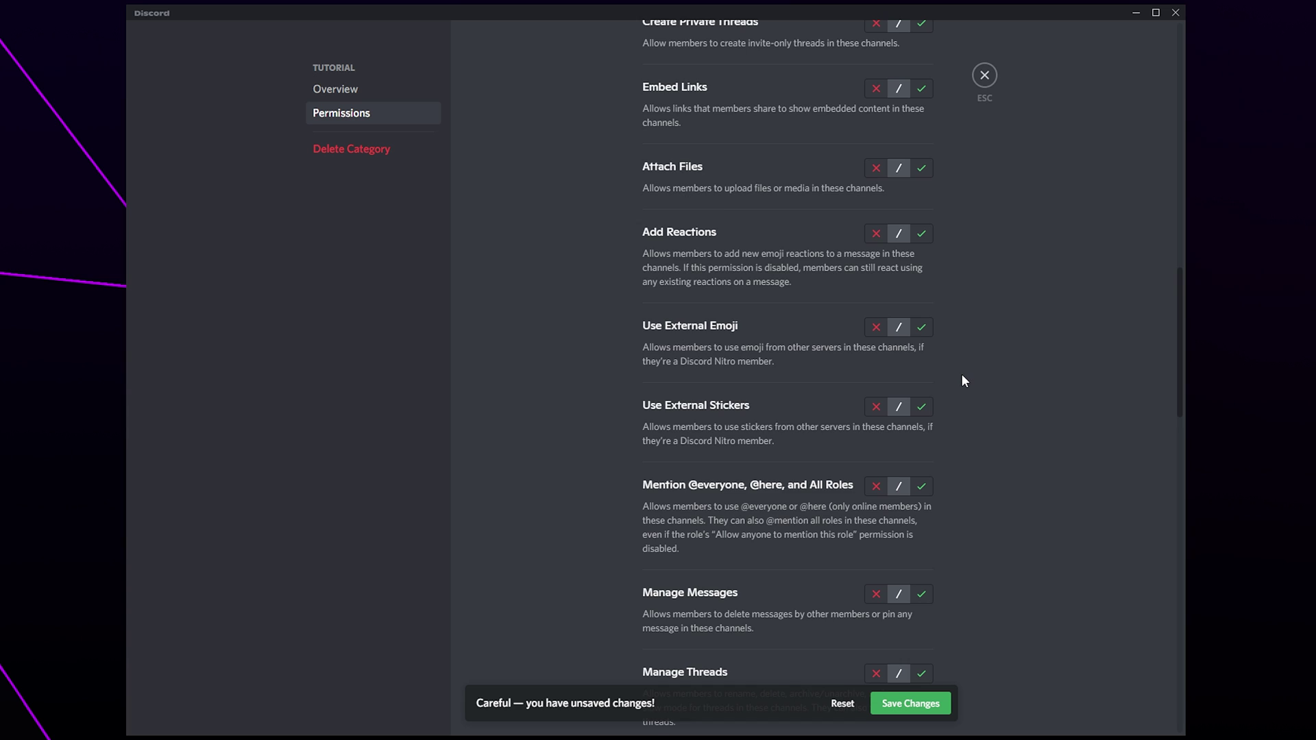
scroll(960, 375, "down", 13)
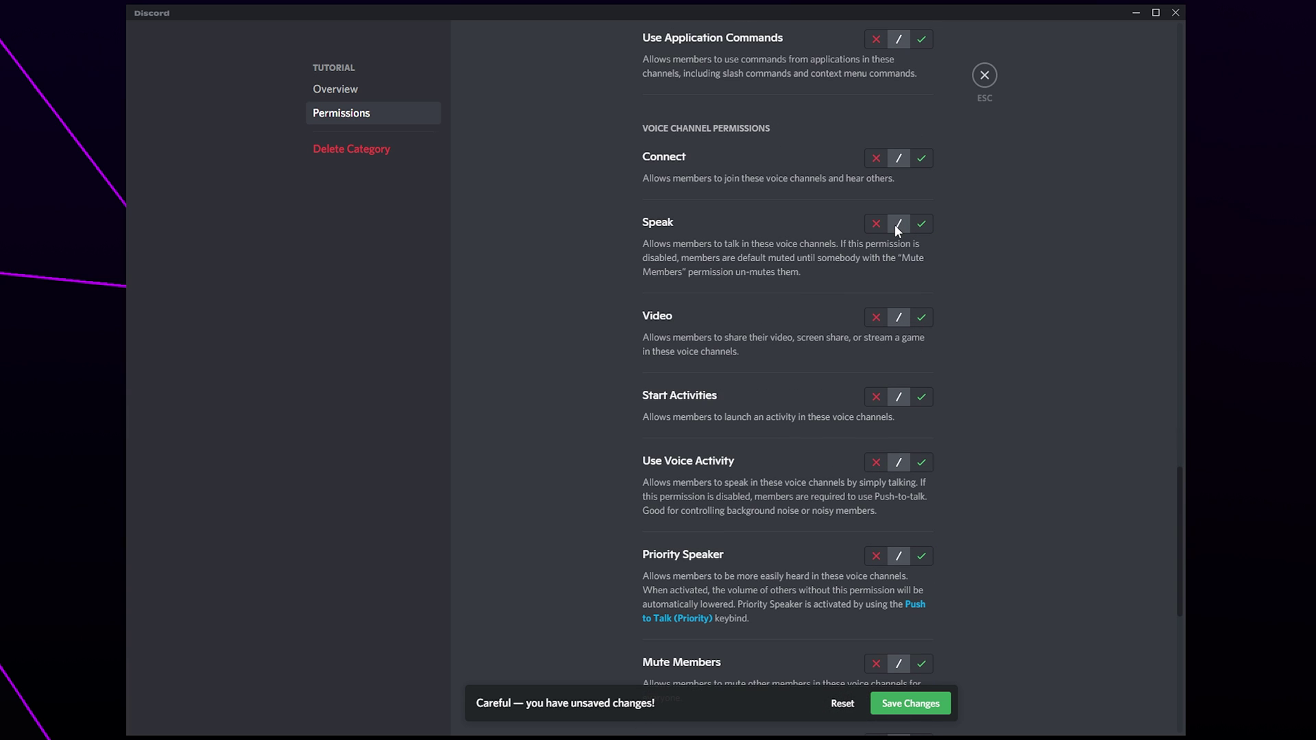
left_click(916, 704)
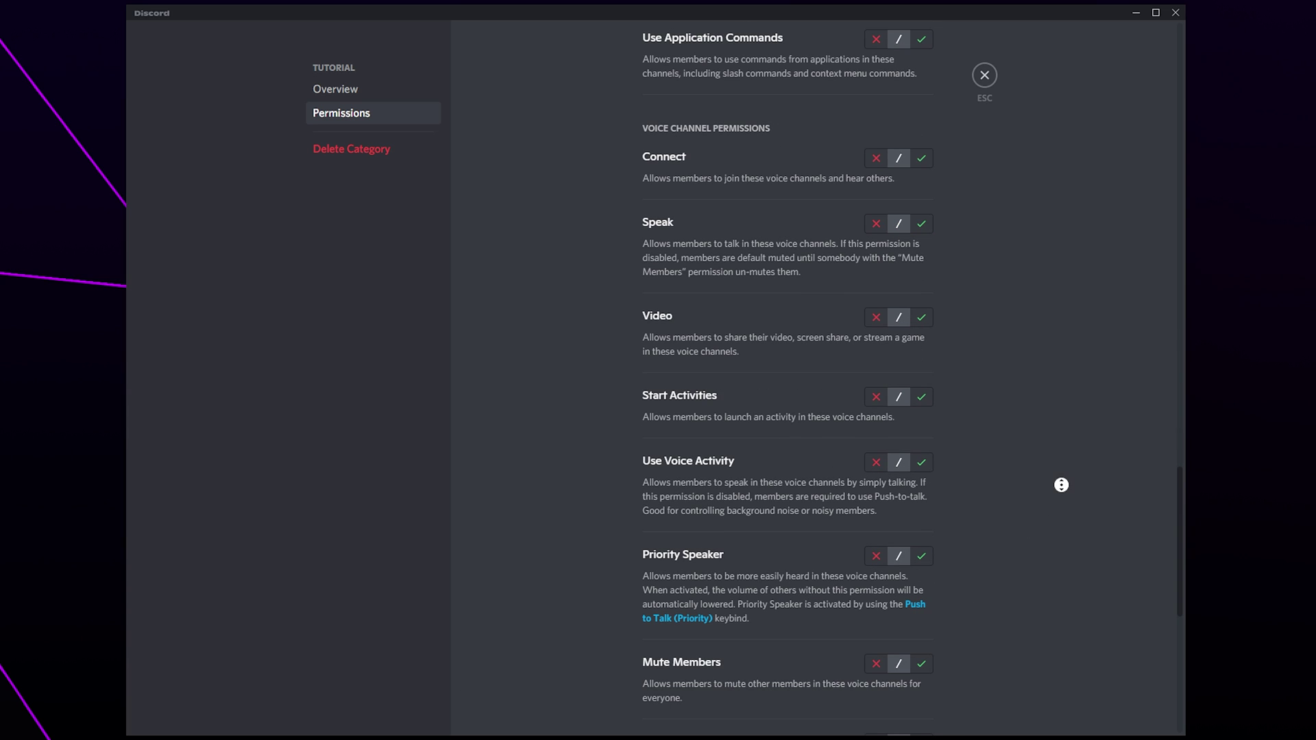
scroll(1084, 250, "up", 20)
scroll(1085, 251, "up", 6)
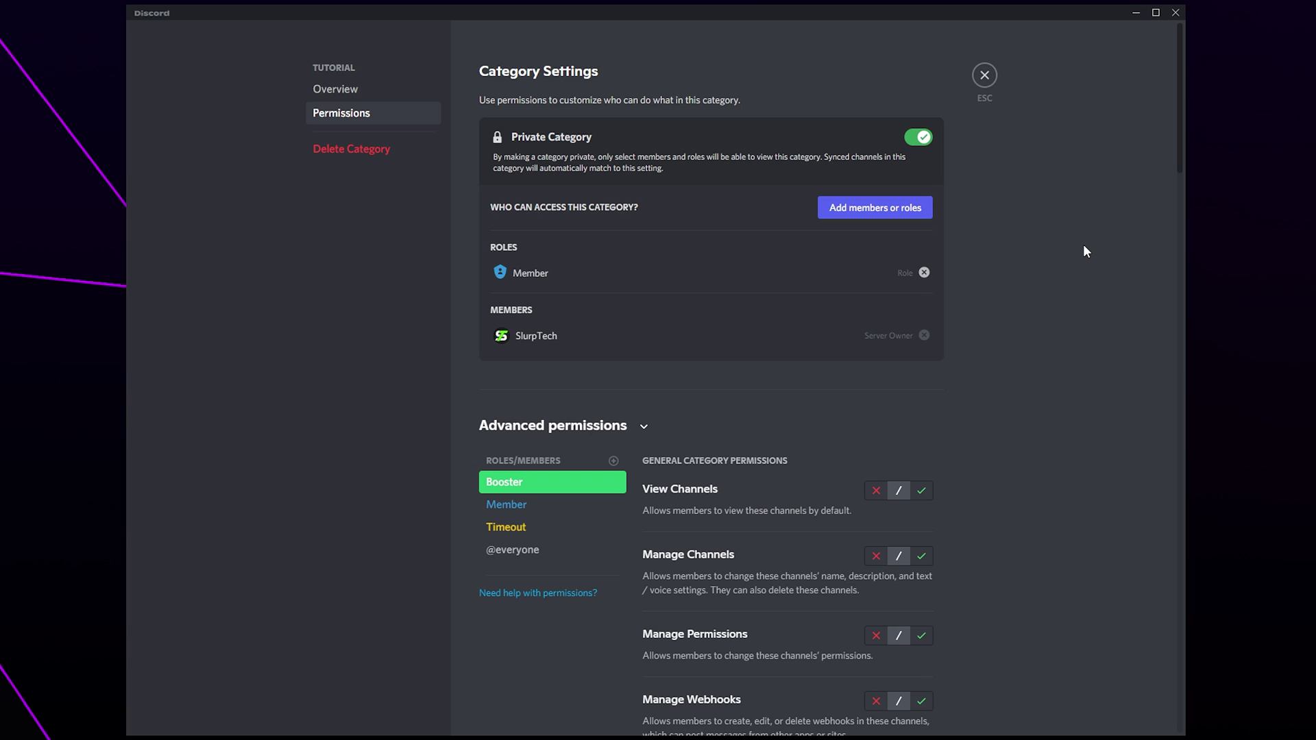
left_click(983, 75)
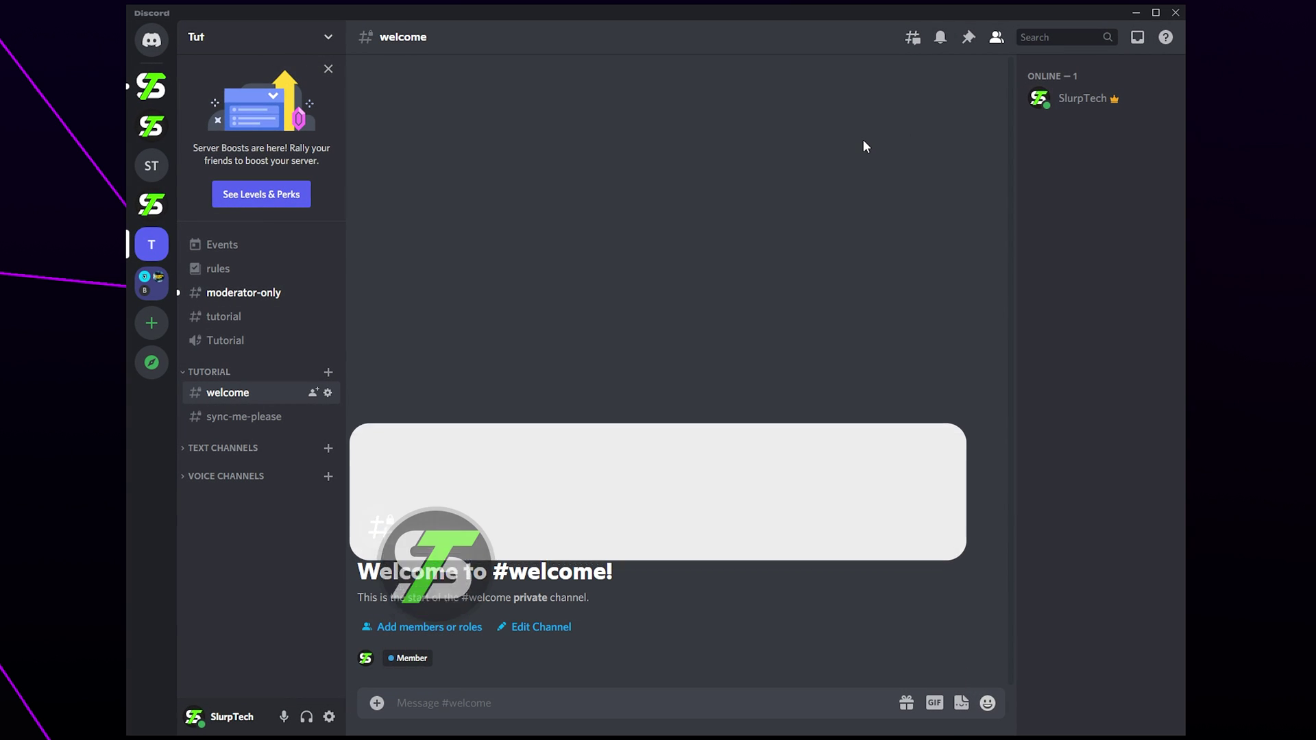